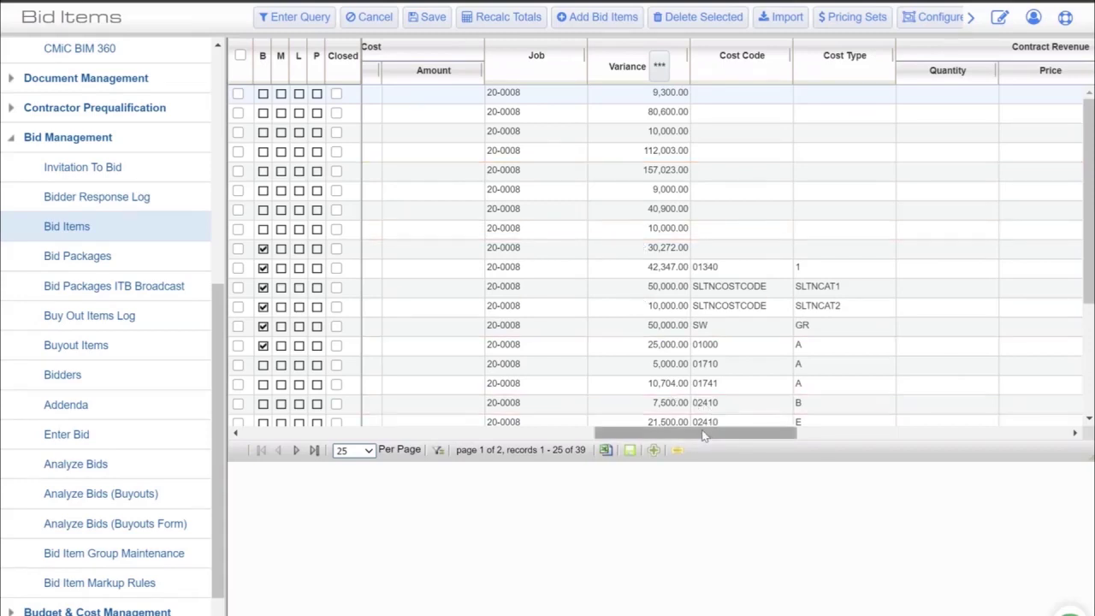
Switch to Procore and open the 101 Heath St project's home page.
{"action": "left_click_drag", "start_coordinate": [703, 435], "coordinate": [340, 452]}
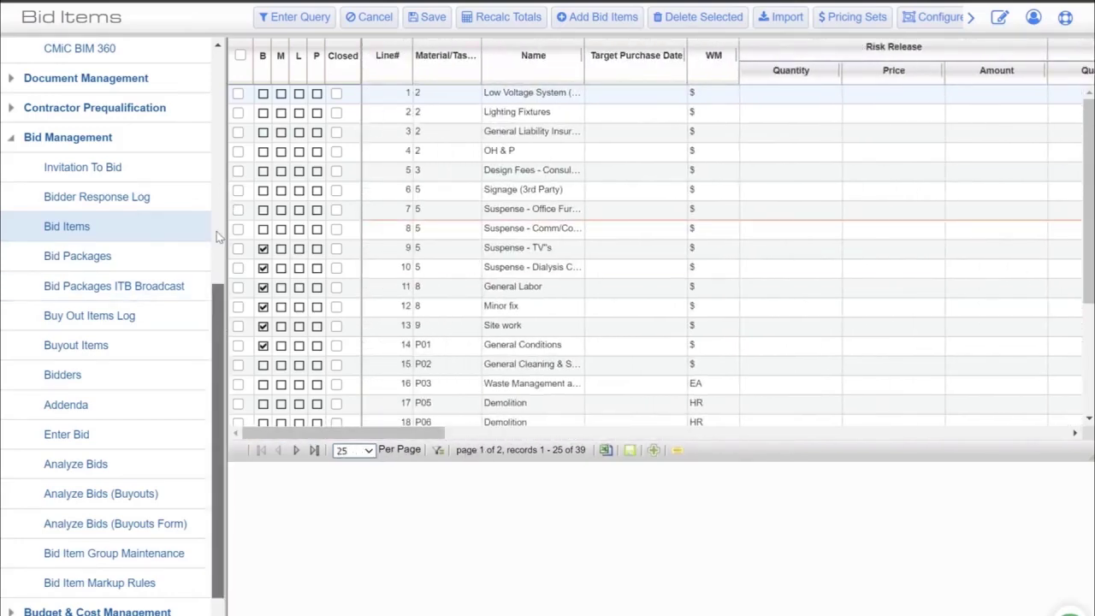
{"action": "scroll", "coordinate": [217, 236], "scroll_direction": "up", "scroll_amount": 6}
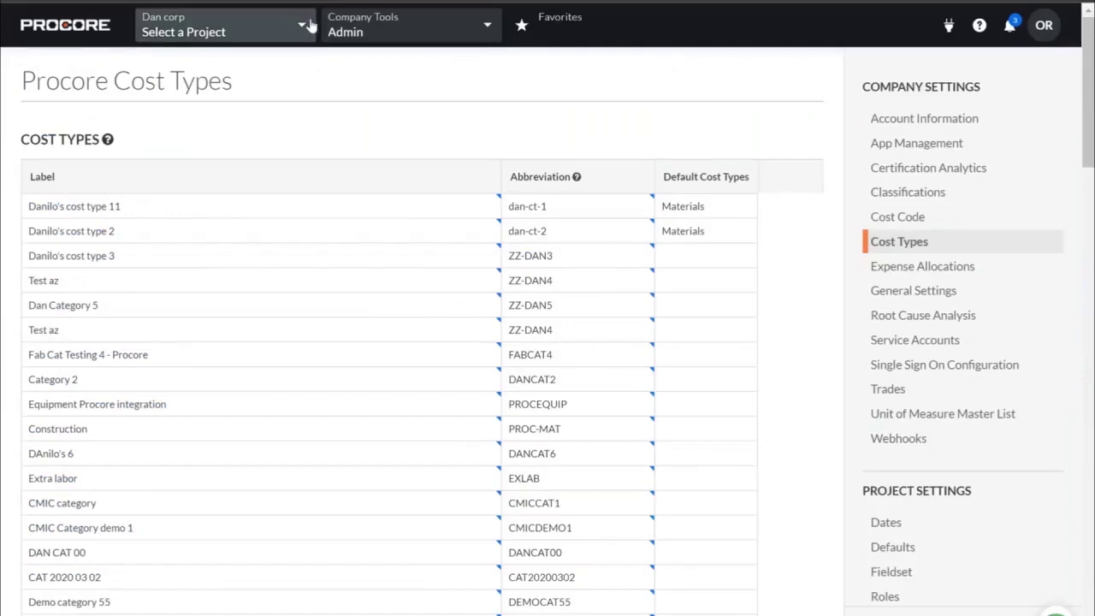
{"action": "left_click", "coordinate": [306, 27]}
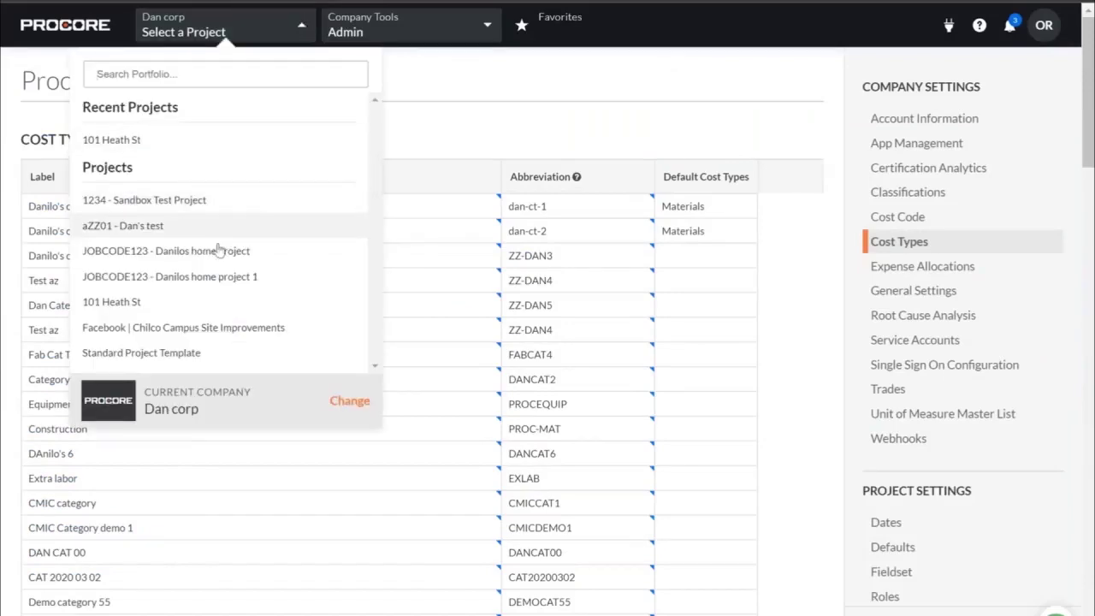
{"action": "left_click", "coordinate": [217, 307]}
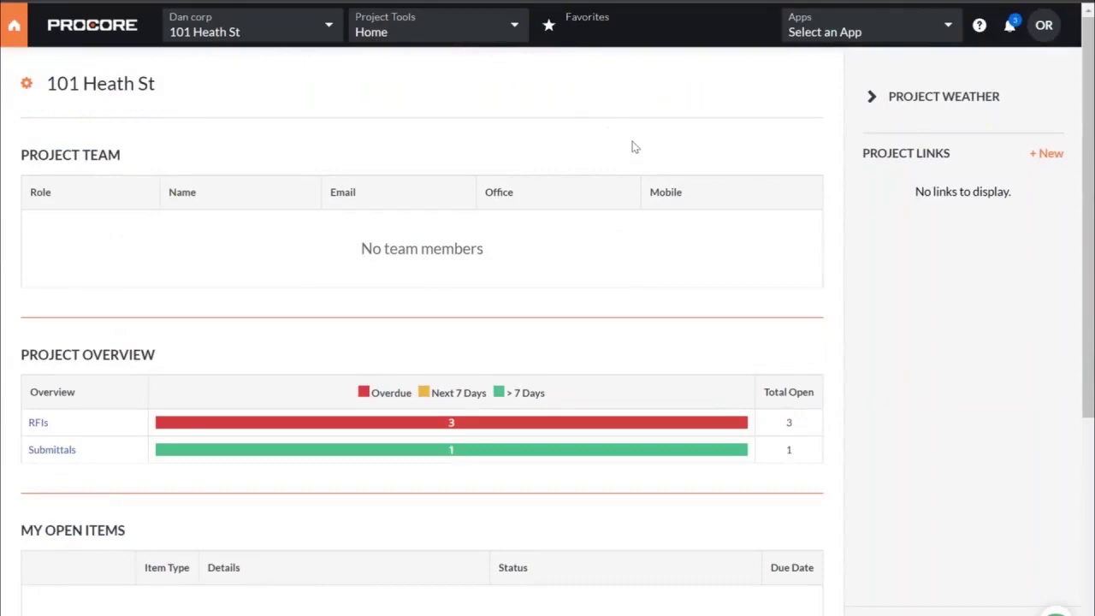
{"action": "scroll", "coordinate": [631, 146], "scroll_direction": "down", "scroll_amount": 3}
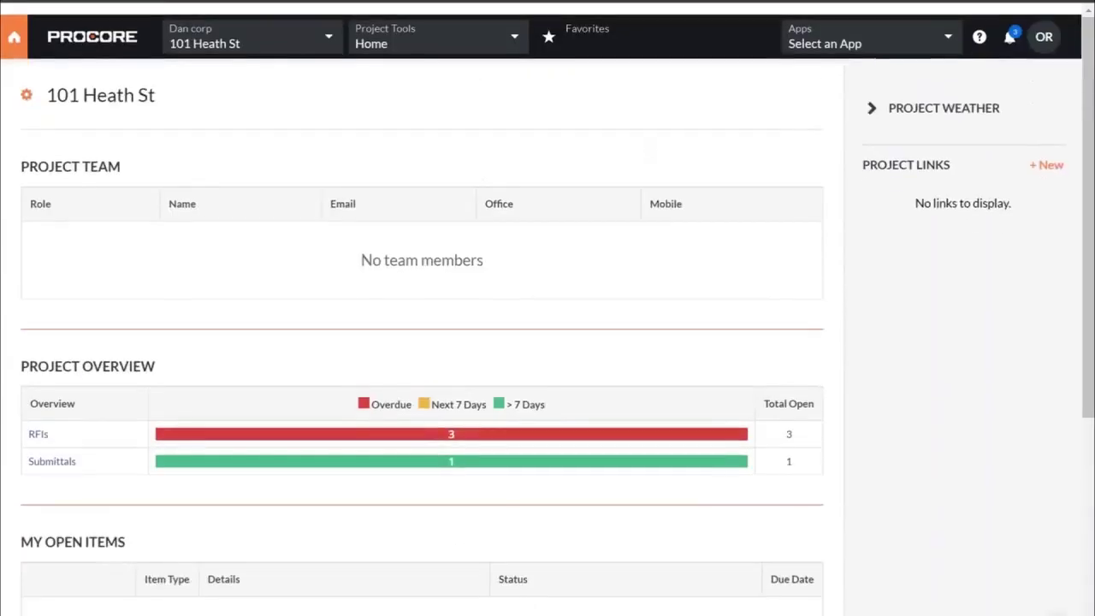
{"action": "scroll", "coordinate": [541, 308], "scroll_direction": "down", "scroll_amount": 1}
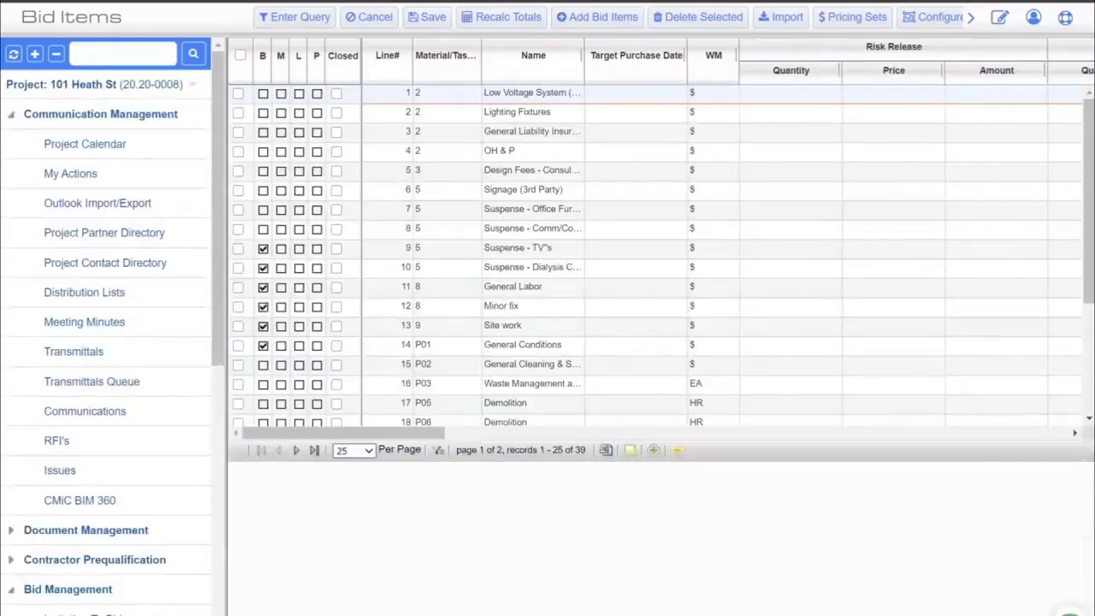
Switch back to the CMiC Bid Items list and select the items with cost code 02410, type B, and cost code 01741, type A.
{"action": "left_click_drag", "start_coordinate": [389, 435], "coordinate": [722, 435]}
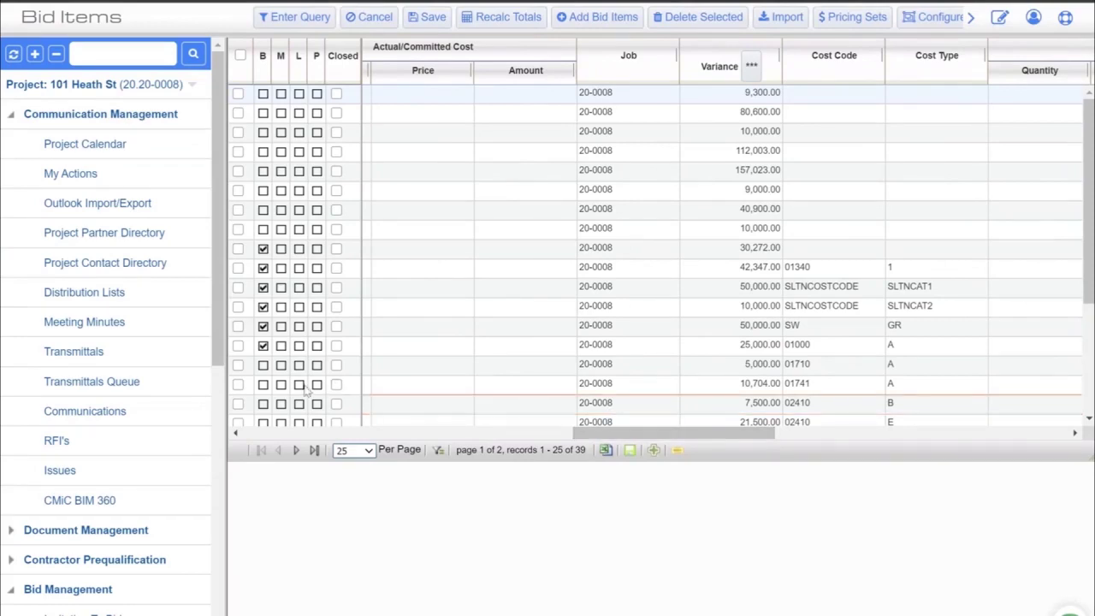
{"action": "left_click", "coordinate": [238, 403]}
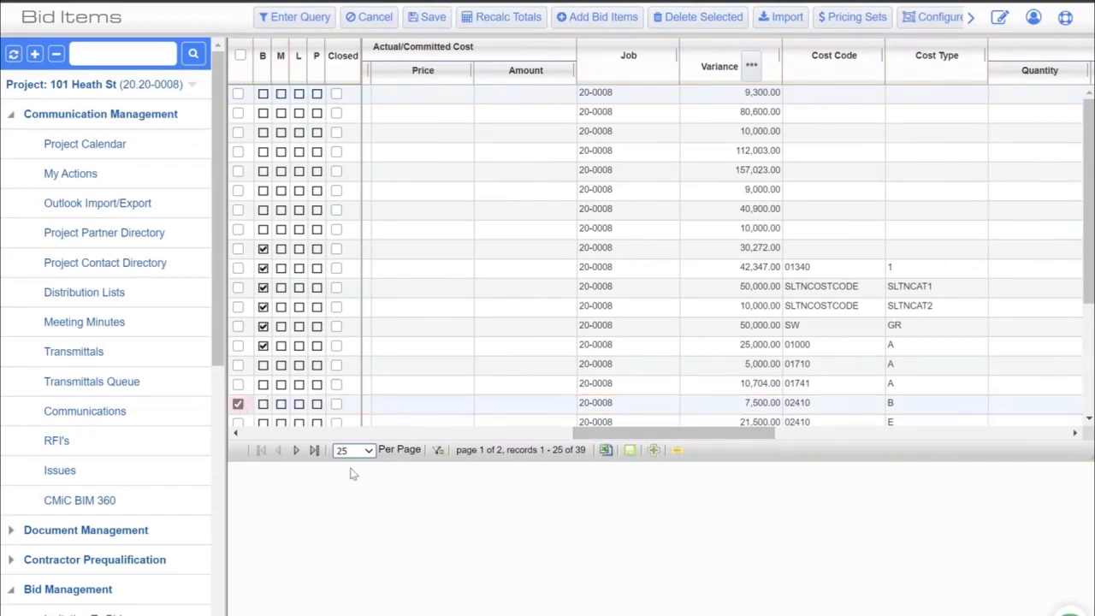
{"action": "left_click", "coordinate": [238, 384]}
{"action": "left_click_drag", "start_coordinate": [592, 432], "coordinate": [633, 432]}
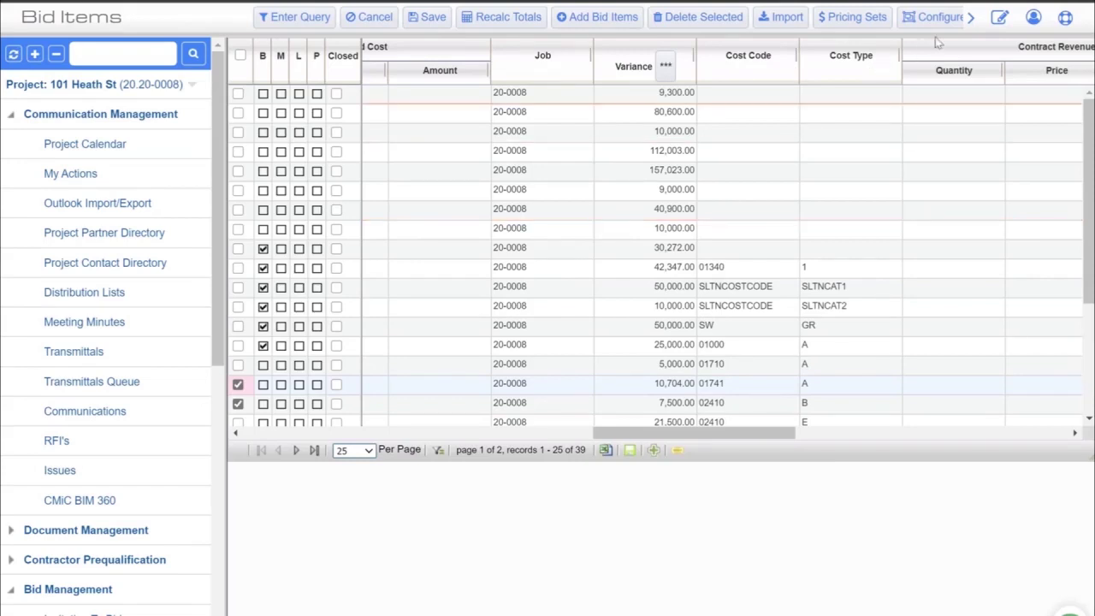
Start a budget update for the selected bid items and set the Job Structure Update Type to Add New Rows Only.
{"action": "left_click", "coordinate": [971, 18]}
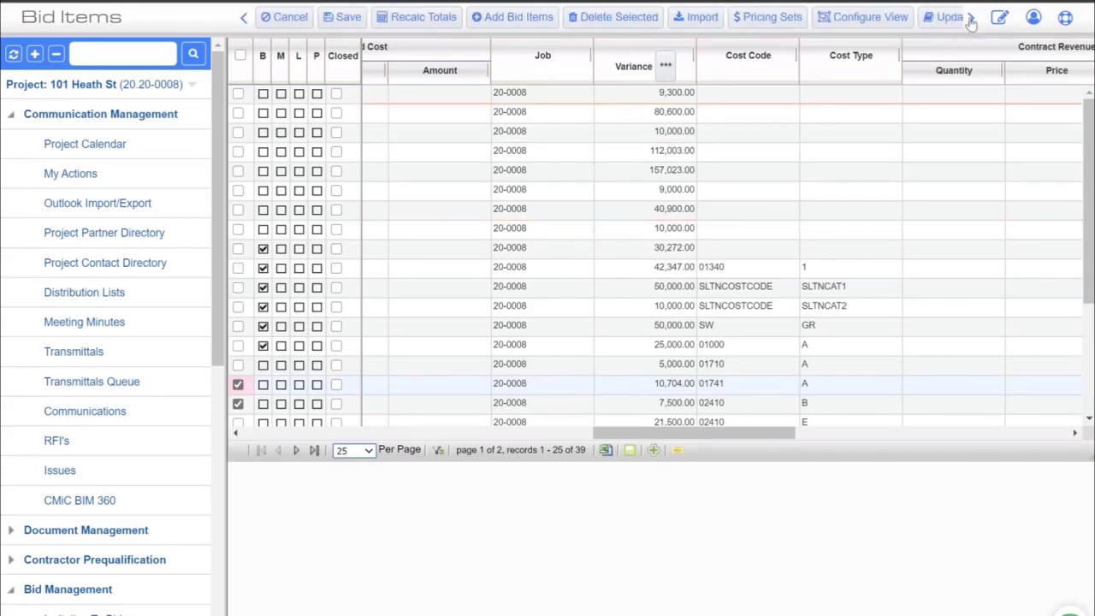
{"action": "left_click", "coordinate": [971, 18]}
{"action": "left_click", "coordinate": [971, 18]}
{"action": "left_click", "coordinate": [971, 18]}
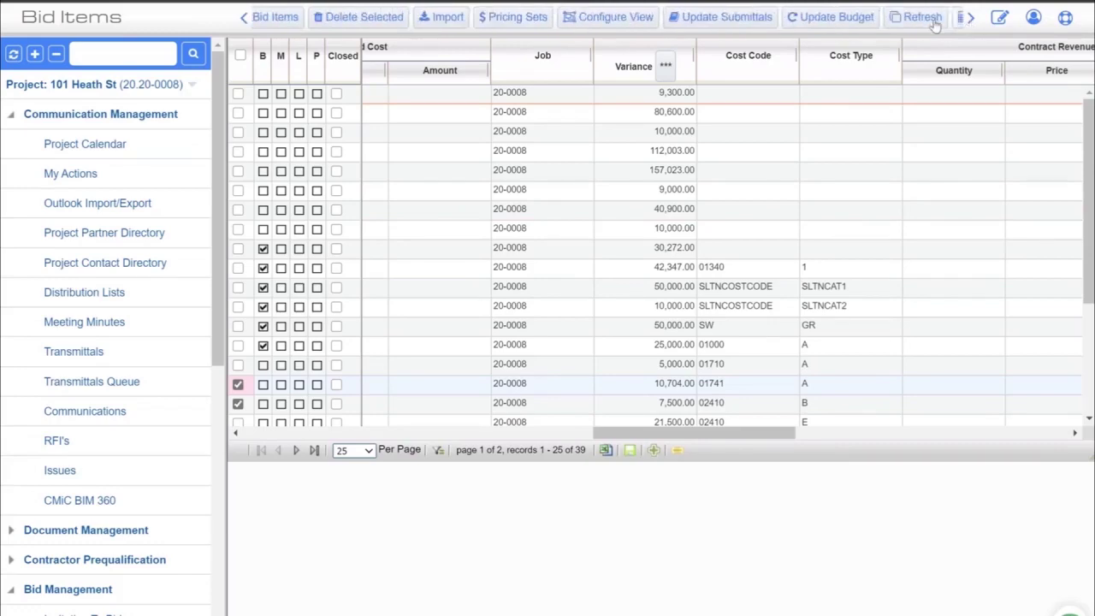
{"action": "left_click", "coordinate": [843, 17]}
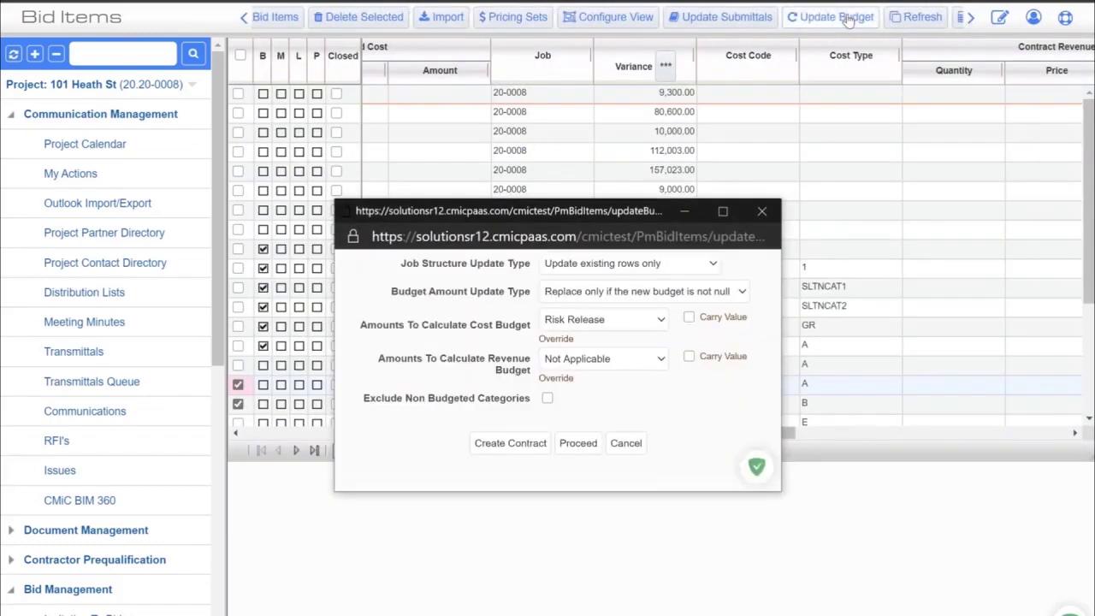
{"action": "left_click", "coordinate": [714, 264]}
{"action": "left_click", "coordinate": [692, 319]}
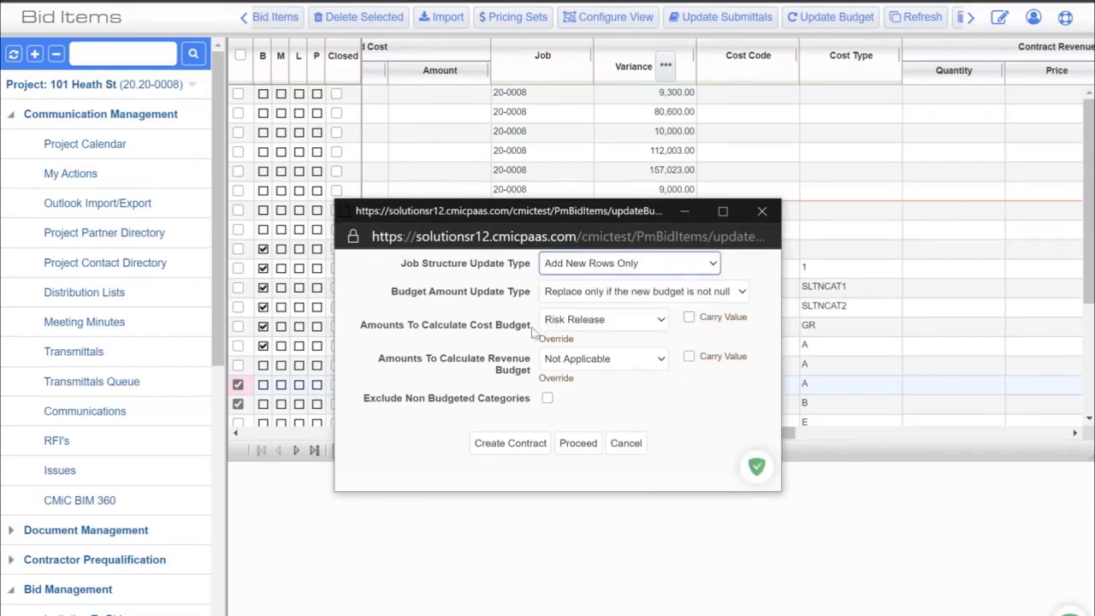
Use Estimated Cost as the amounts to calculate the cost budget and run the budget update.
{"action": "left_click", "coordinate": [654, 322]}
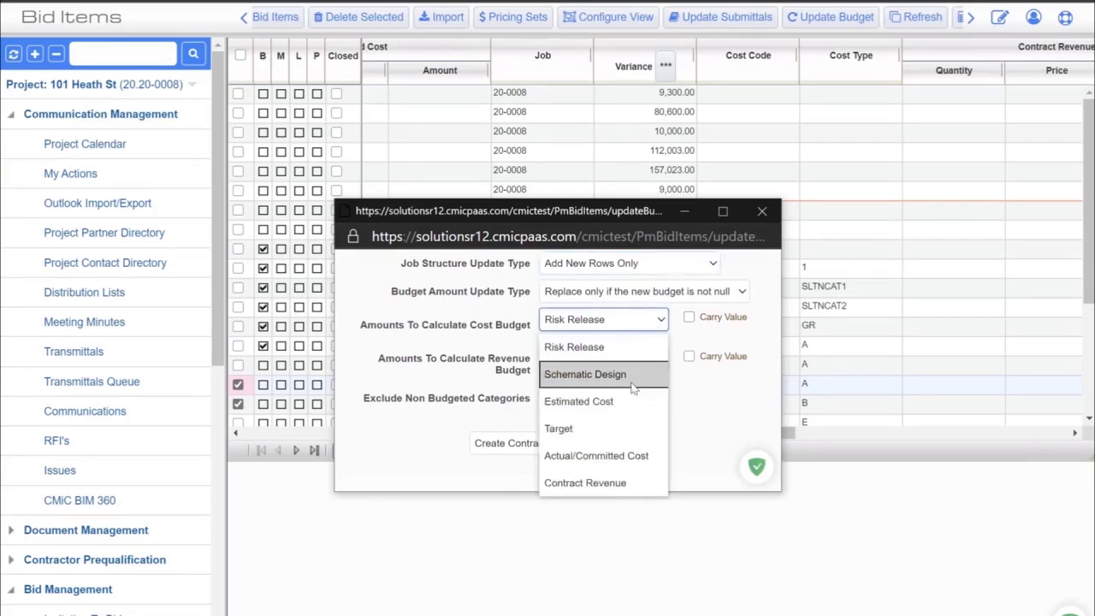
{"action": "left_click", "coordinate": [633, 401]}
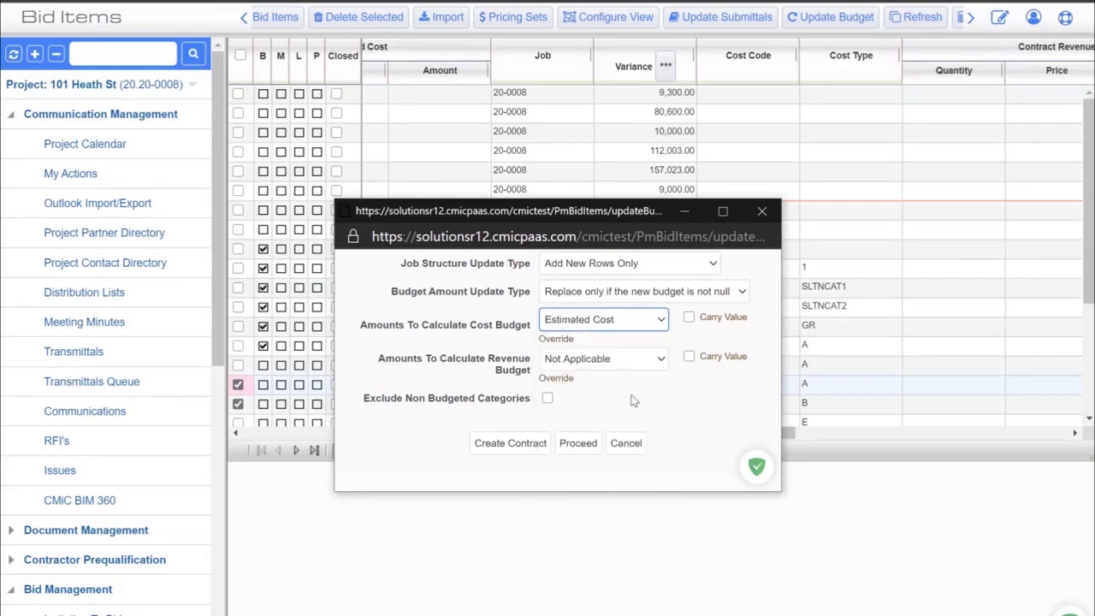
{"action": "left_click", "coordinate": [576, 444]}
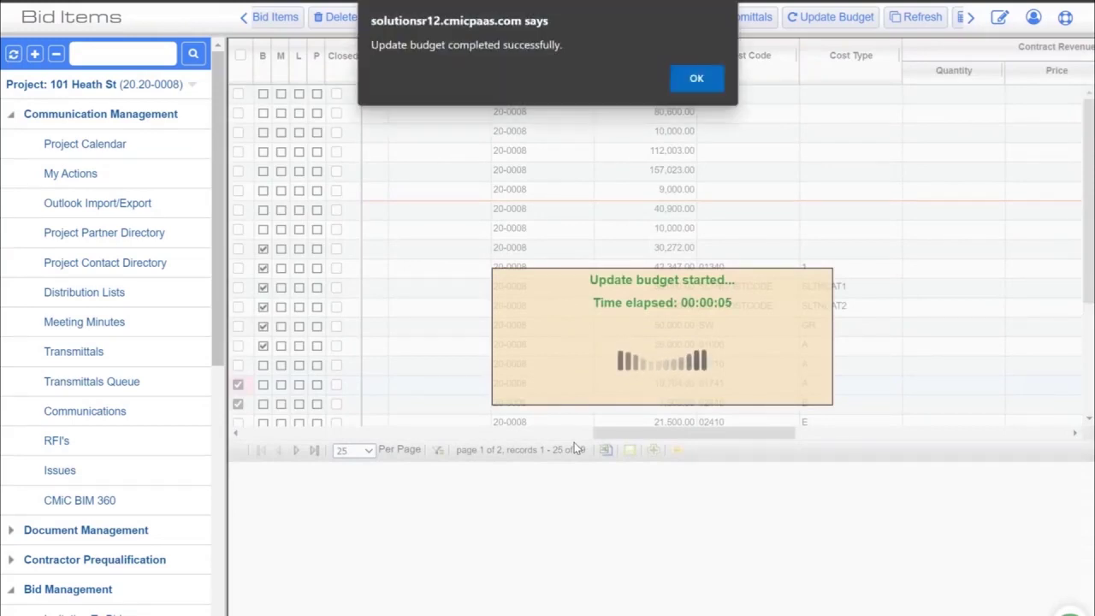
{"action": "left_click", "coordinate": [695, 79]}
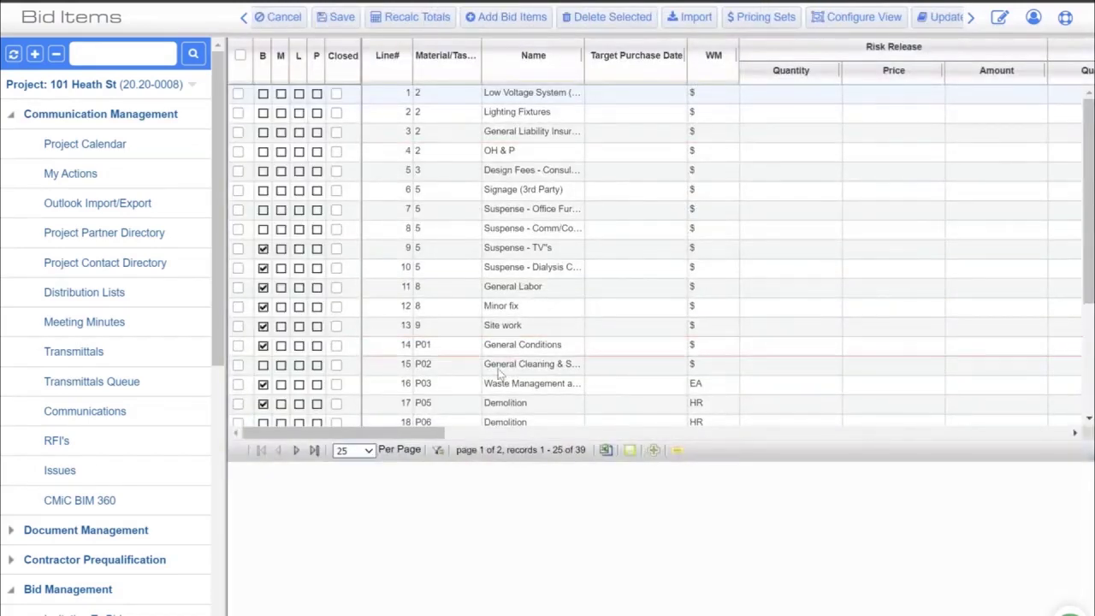
Check the updated items' cost codes and filter the JC Enter Budget lines of job 20-0008 by cost code 02410.
{"action": "left_click_drag", "start_coordinate": [407, 434], "coordinate": [707, 435]}
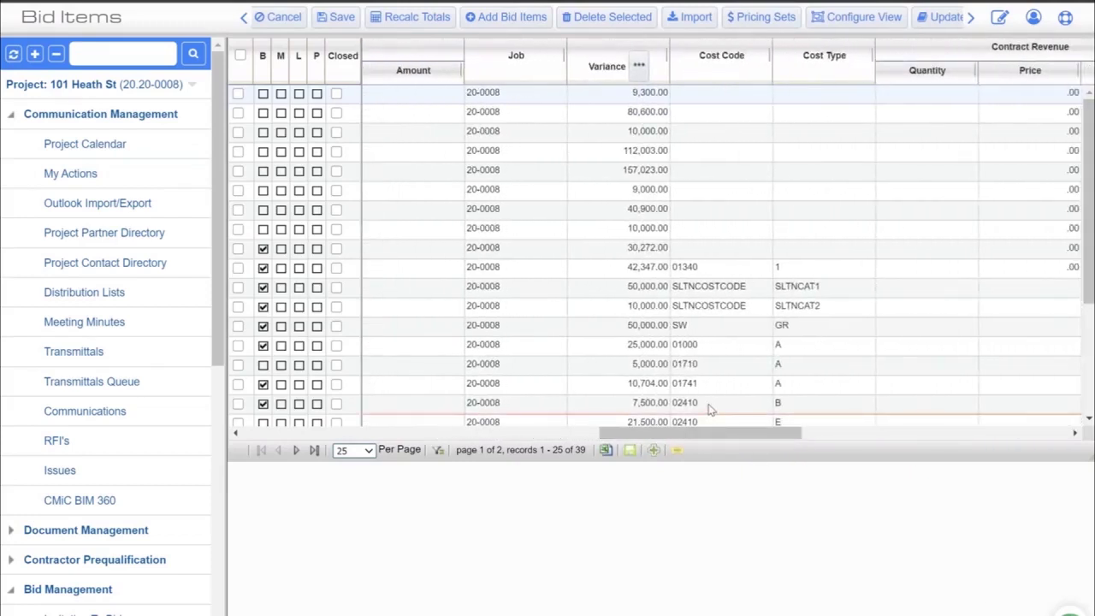
{"action": "left_click_drag", "start_coordinate": [710, 404], "coordinate": [674, 409]}
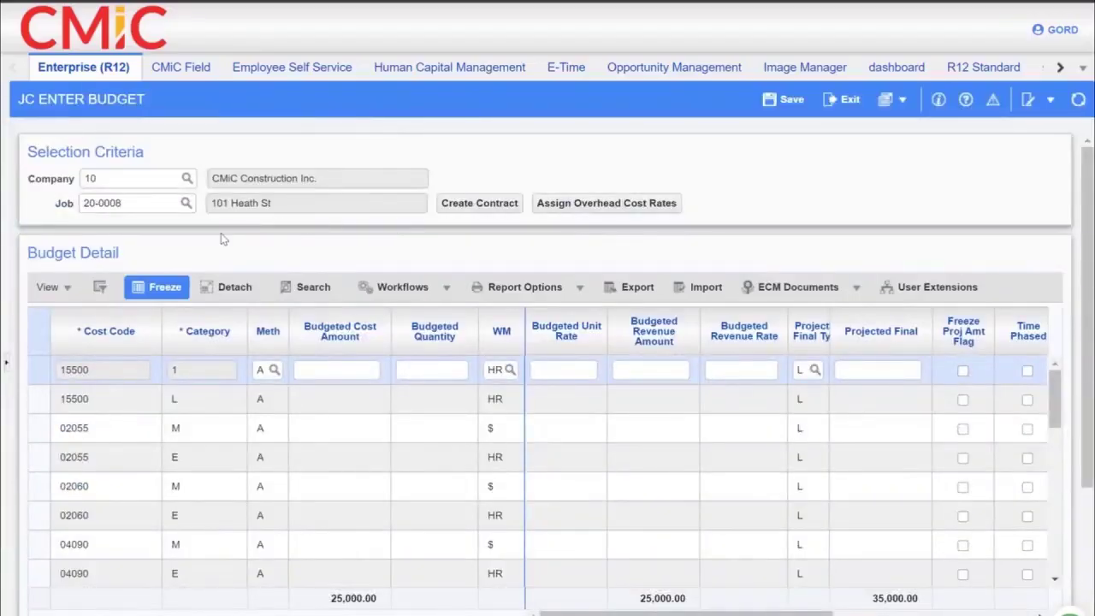
{"action": "left_click", "coordinate": [99, 288]}
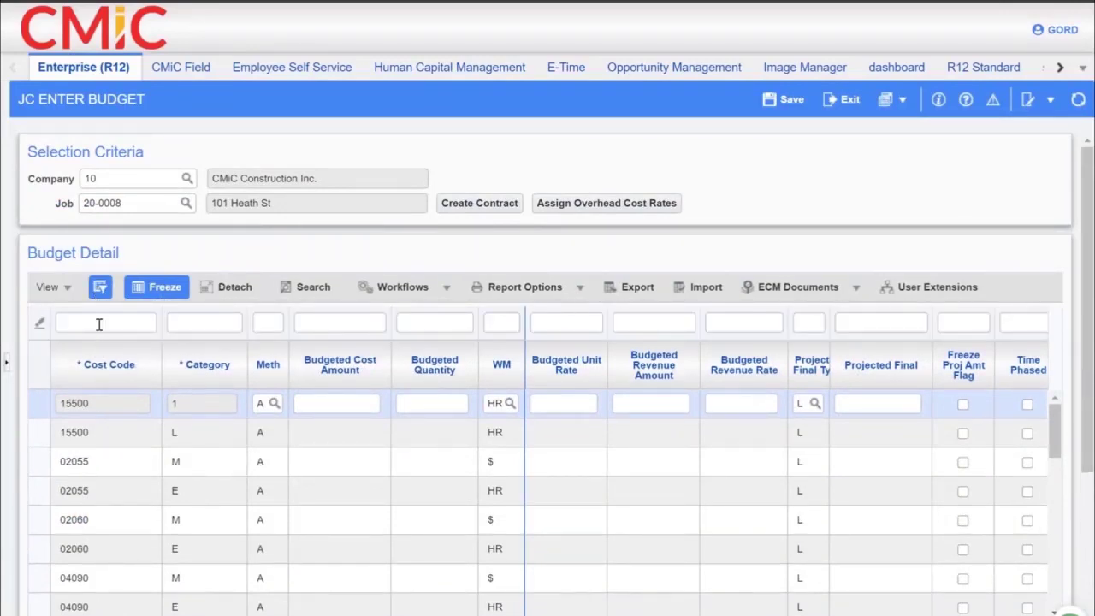
{"action": "left_click", "coordinate": [98, 323]}
{"action": "type", "text": "02110"}
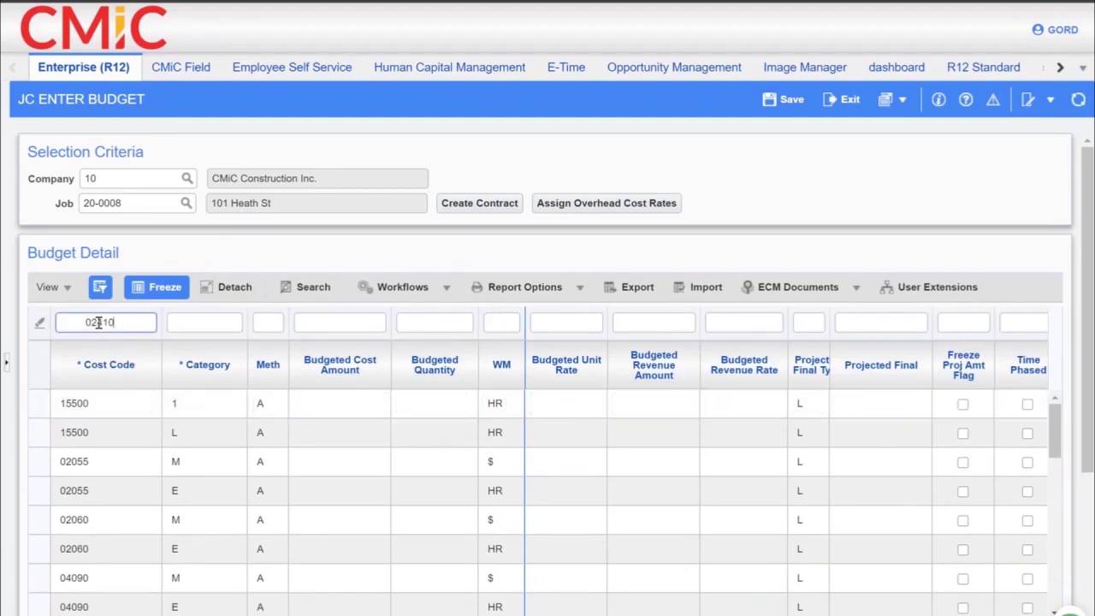
{"action": "key", "text": "Return"}
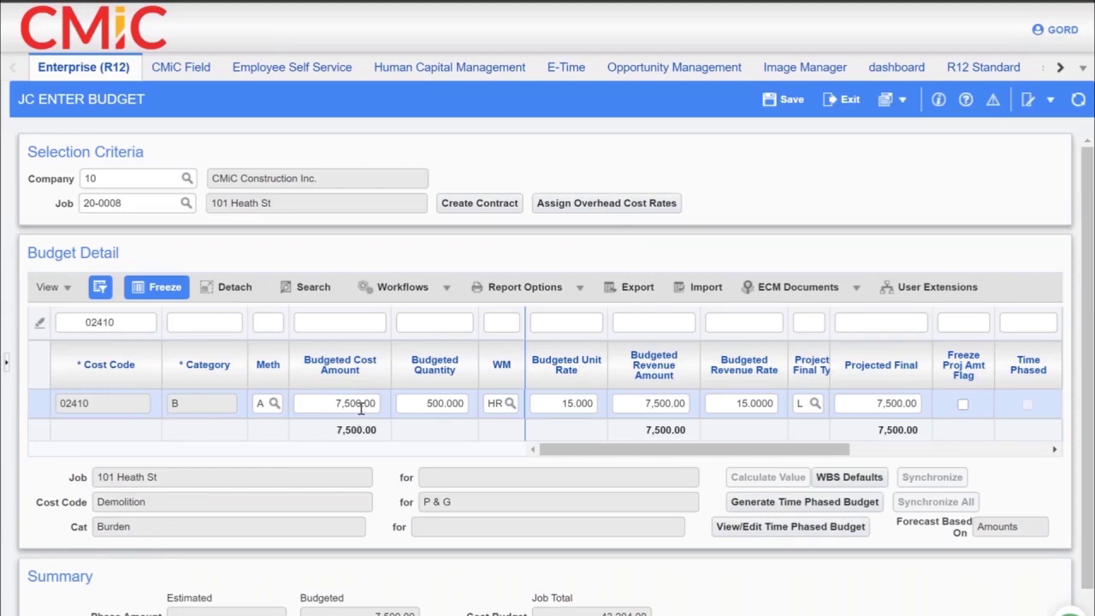
Clear the cost code filter and review all of the job's budget lines and their totals.
{"action": "left_click", "coordinate": [121, 316]}
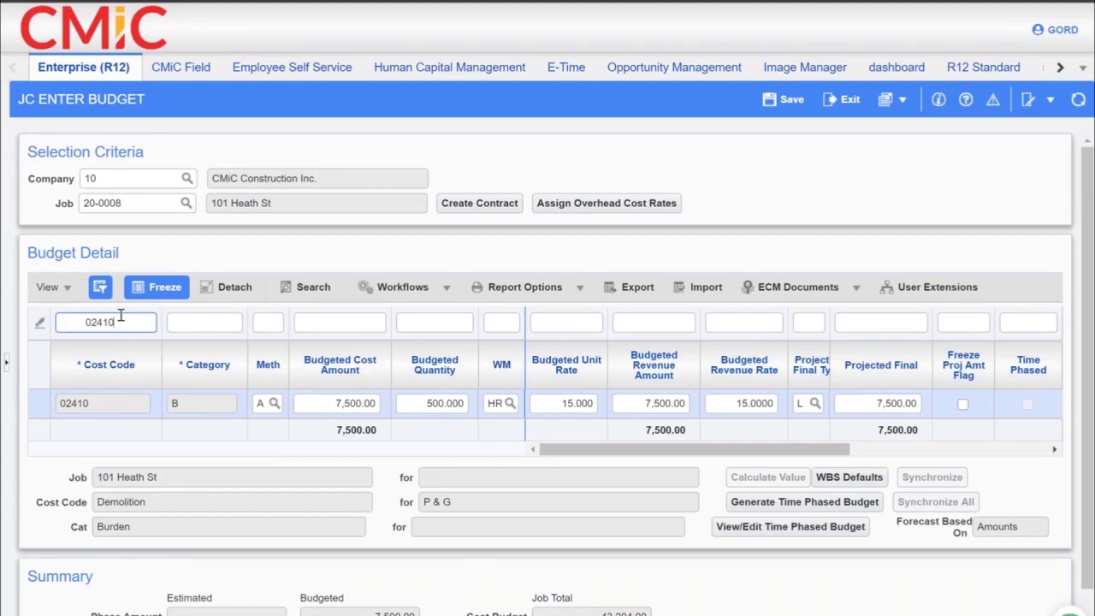
{"action": "key", "text": "BackSpace"}
{"action": "key", "text": "BackSpace"}
{"action": "key", "text": "BackSpace"}
{"action": "key", "text": "BackSpace"}
{"action": "key", "text": "BackSpace"}
{"action": "key", "text": "Return"}
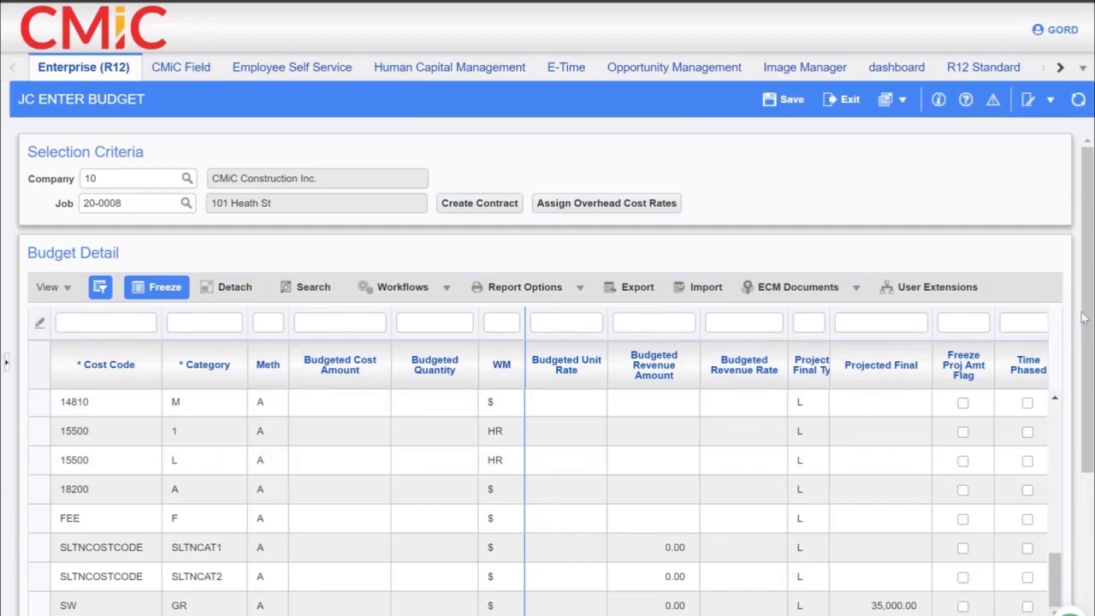
{"action": "scroll", "coordinate": [1088, 388], "scroll_direction": "down", "scroll_amount": 1}
{"action": "scroll", "coordinate": [1085, 457], "scroll_direction": "down", "scroll_amount": 1}
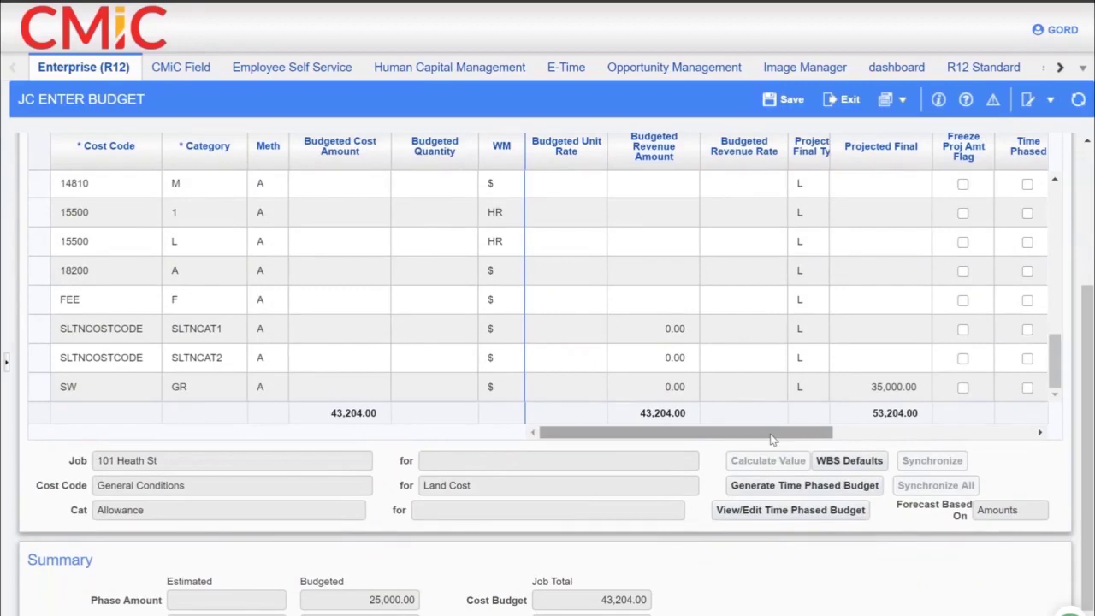
{"action": "left_click_drag", "start_coordinate": [1091, 359], "coordinate": [1091, 251]}
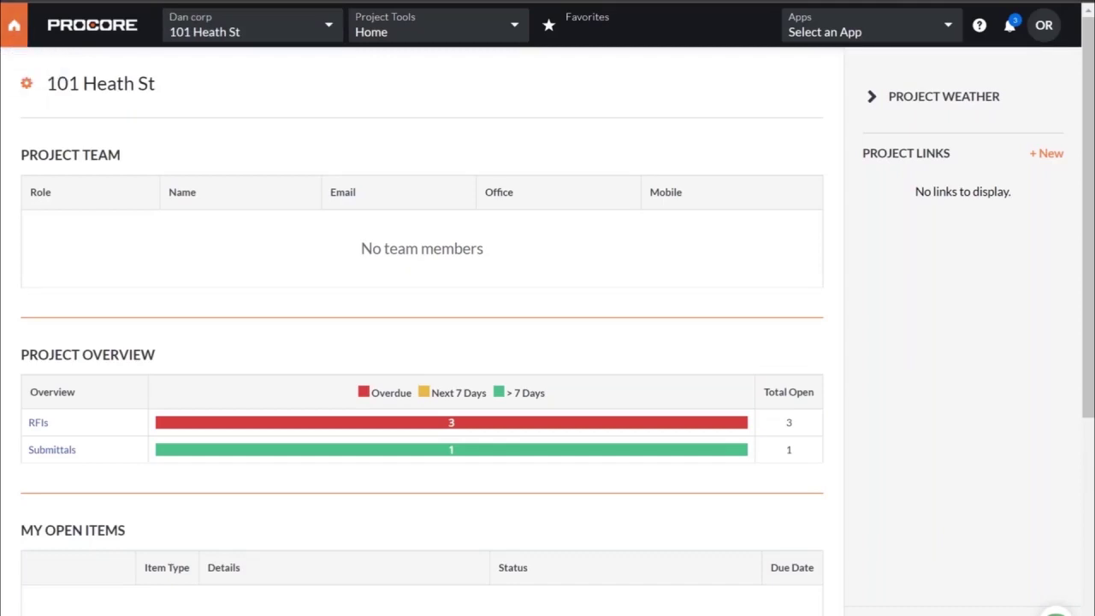
Switch to Procore, open Cost Types in the company's admin settings, and examine the whole list down to its end.
{"action": "left_click", "coordinate": [14, 25]}
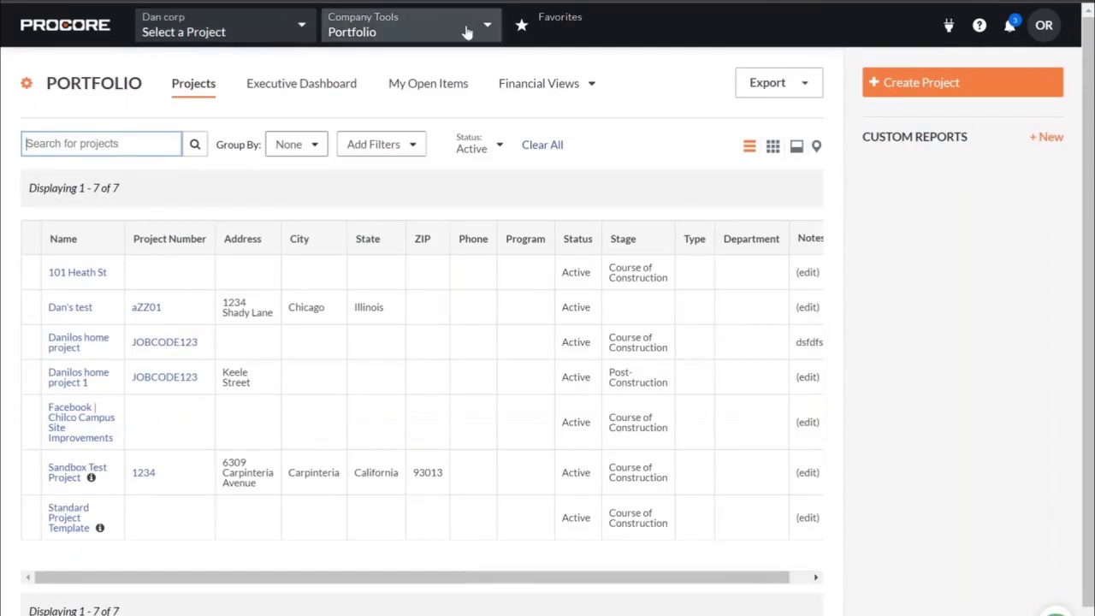
{"action": "left_click", "coordinate": [487, 30]}
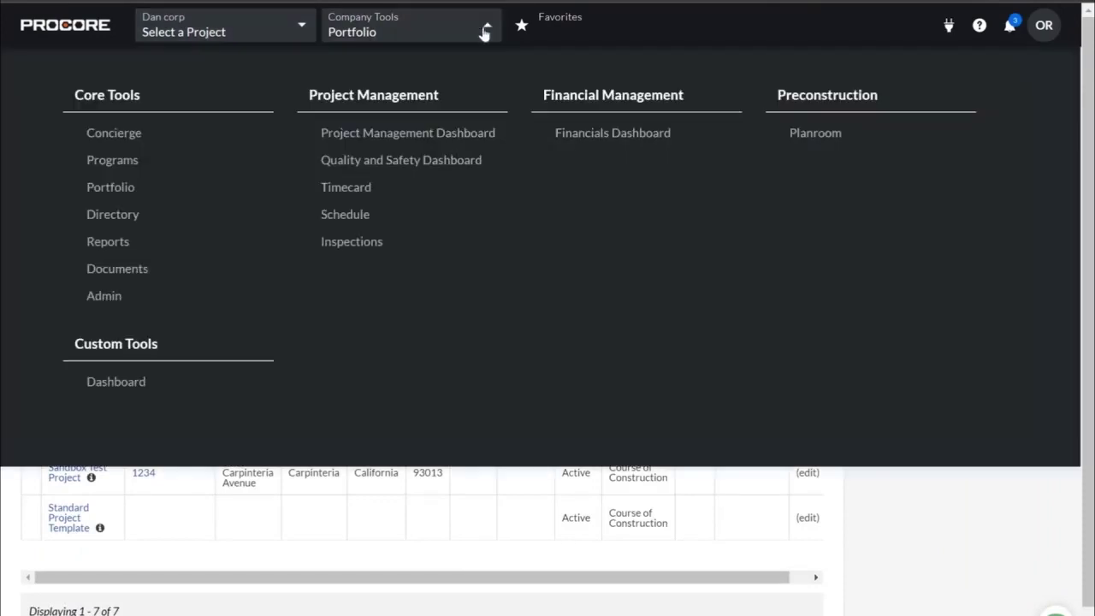
{"action": "left_click", "coordinate": [104, 296]}
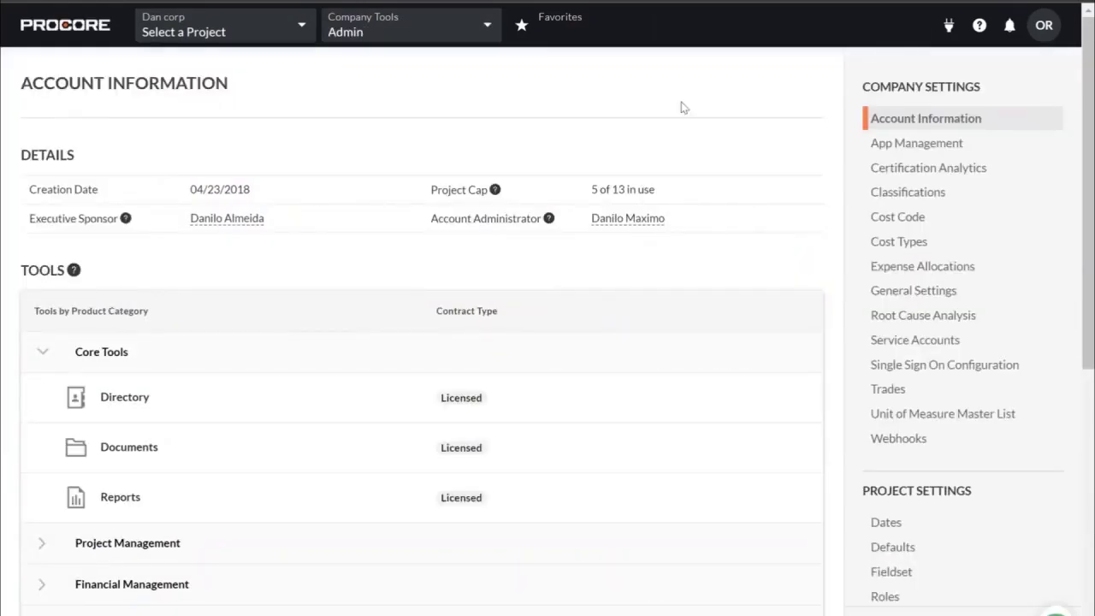
{"action": "left_click", "coordinate": [914, 247]}
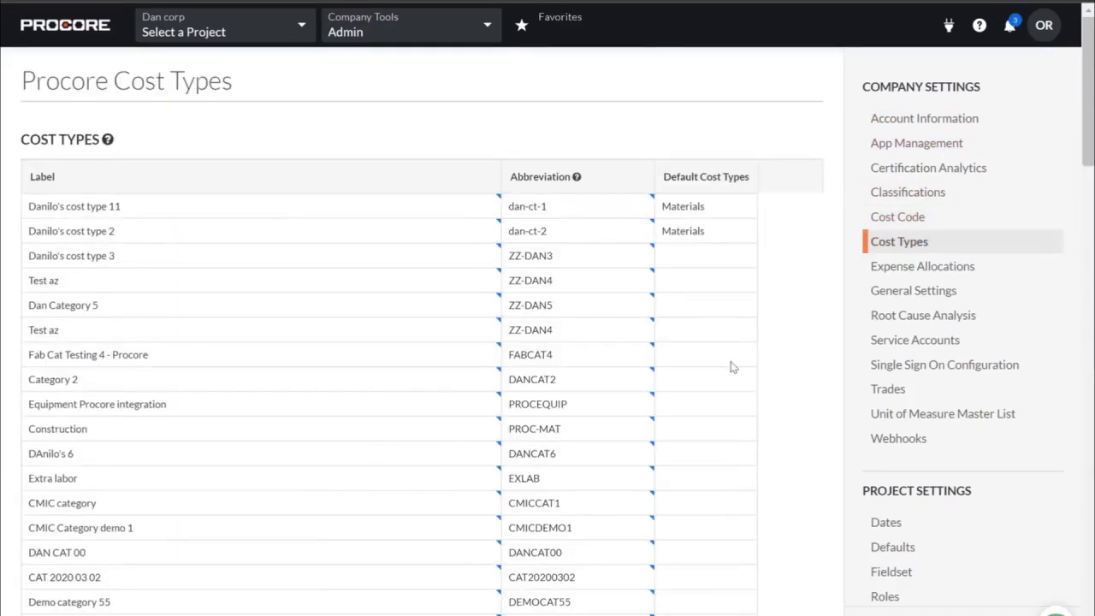
{"action": "scroll", "coordinate": [731, 366], "scroll_direction": "down", "scroll_amount": 5}
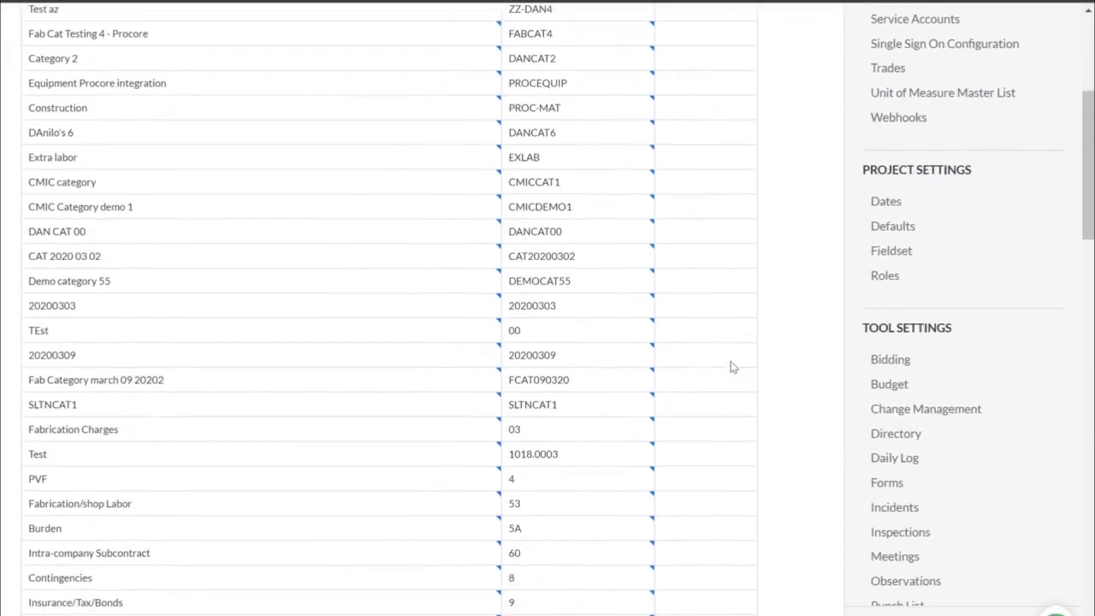
{"action": "scroll", "coordinate": [732, 366], "scroll_direction": "down", "scroll_amount": 5}
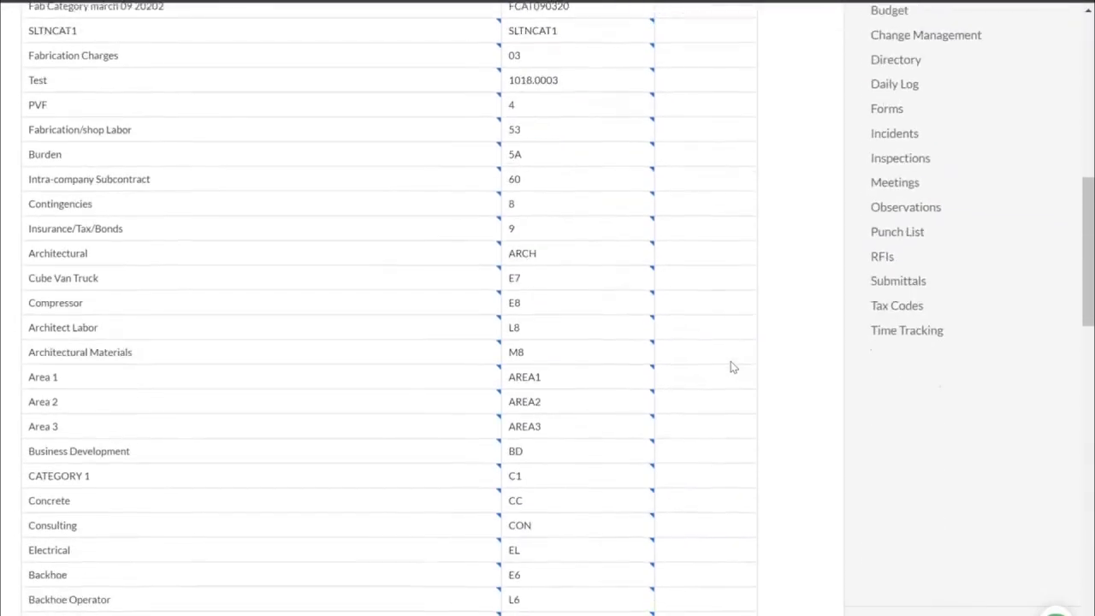
{"action": "scroll", "coordinate": [732, 366], "scroll_direction": "down", "scroll_amount": 7}
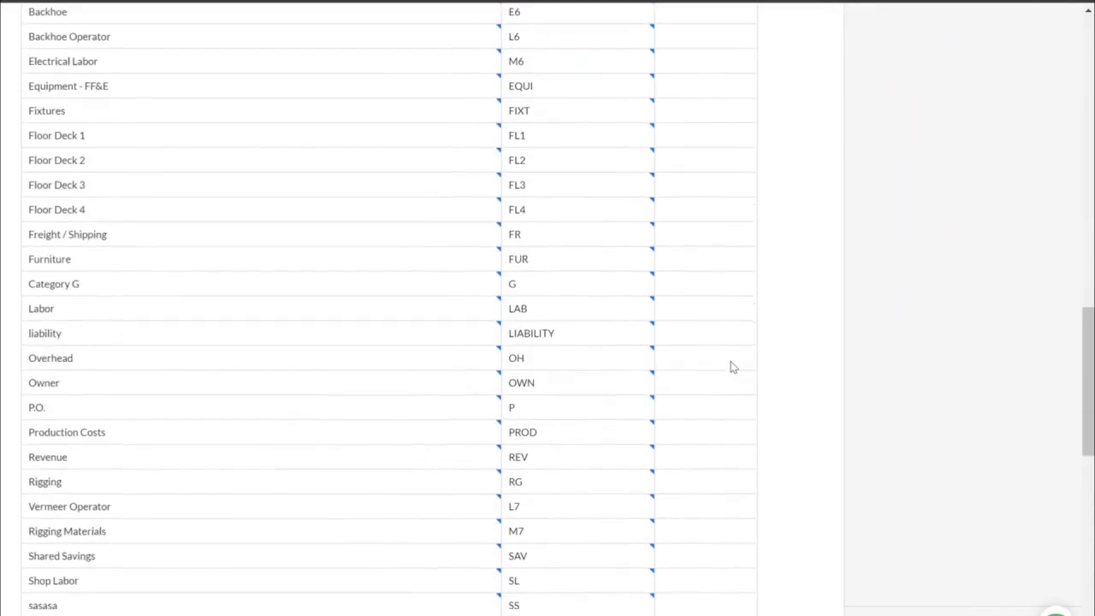
{"action": "scroll", "coordinate": [732, 366], "scroll_direction": "down", "scroll_amount": 5}
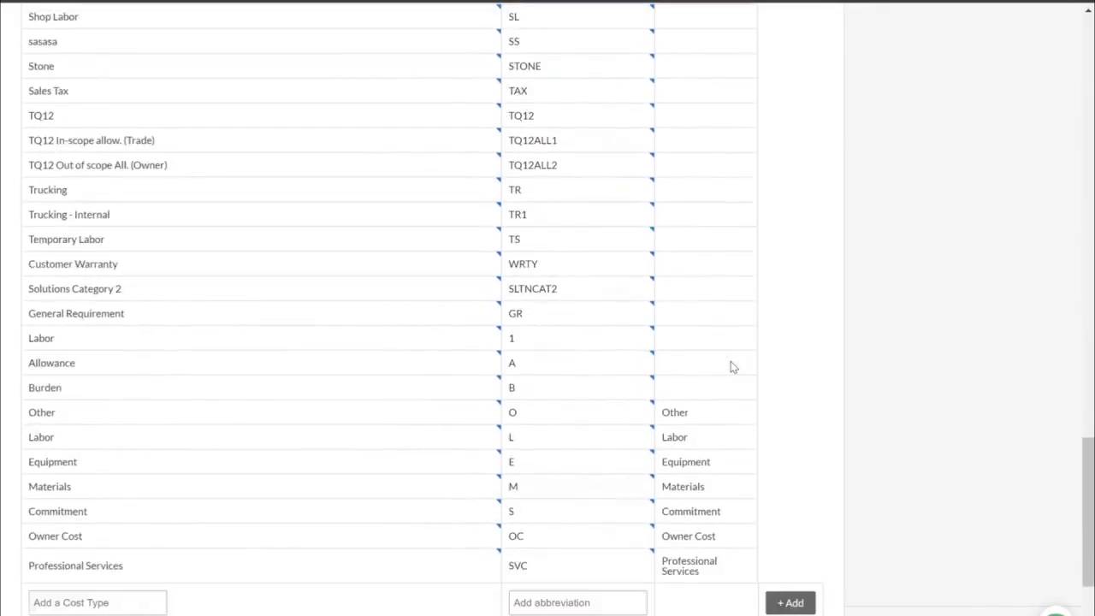
{"action": "scroll", "coordinate": [731, 366], "scroll_direction": "down", "scroll_amount": 1}
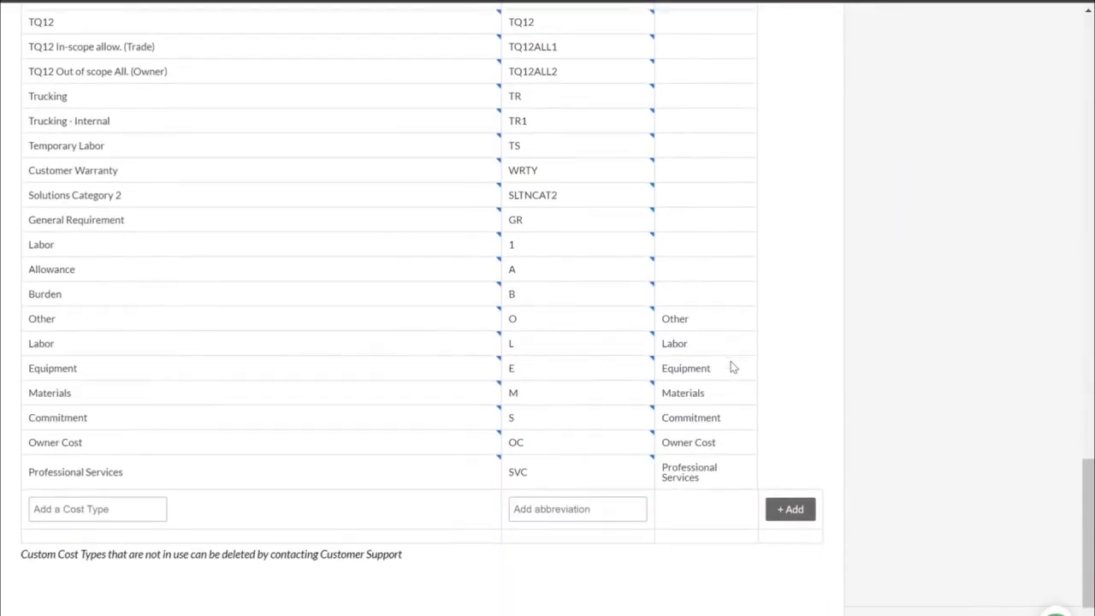
{"action": "scroll", "coordinate": [731, 366], "scroll_direction": "up", "scroll_amount": 7}
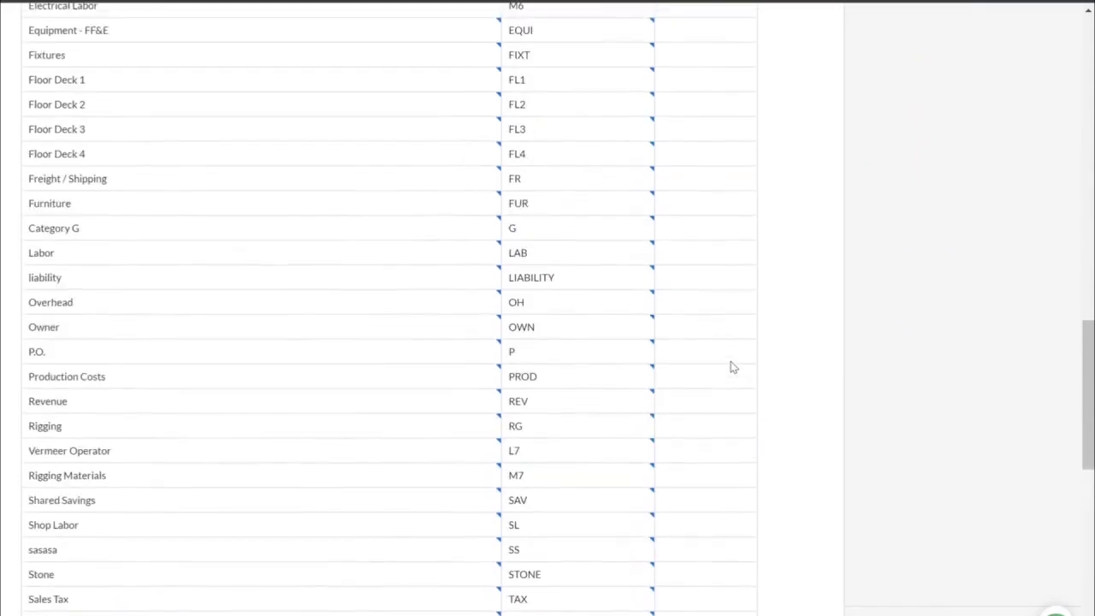
{"action": "scroll", "coordinate": [732, 366], "scroll_direction": "down", "scroll_amount": 5}
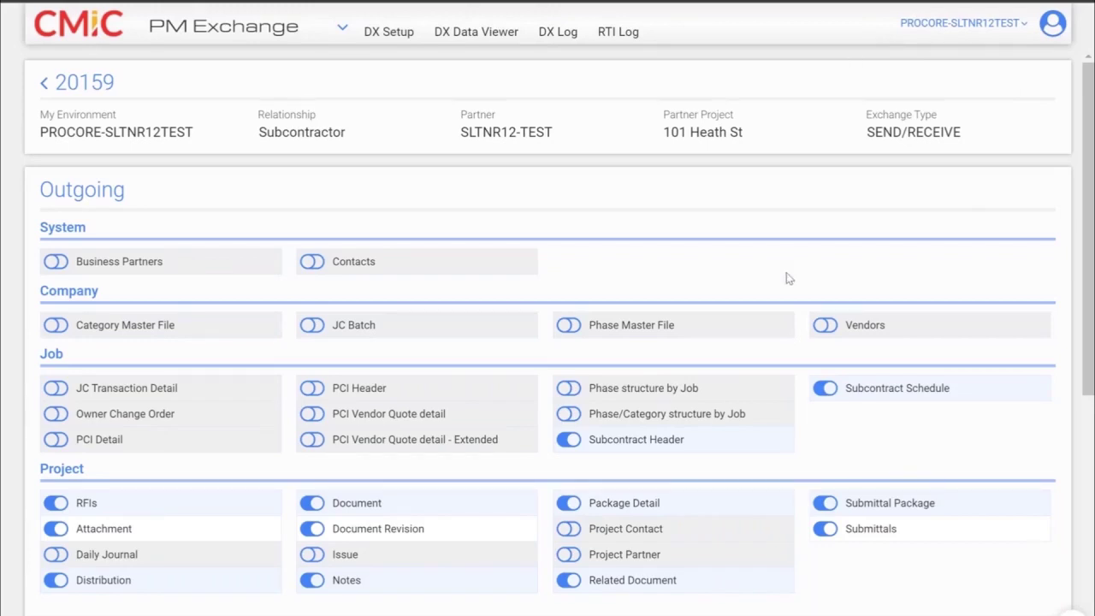
Switch to CMiC PM Exchange, review the outgoing and incoming objects of exchange 20159, and open the incoming Vendors sharing settings.
{"action": "scroll", "coordinate": [788, 275], "scroll_direction": "down", "scroll_amount": 2}
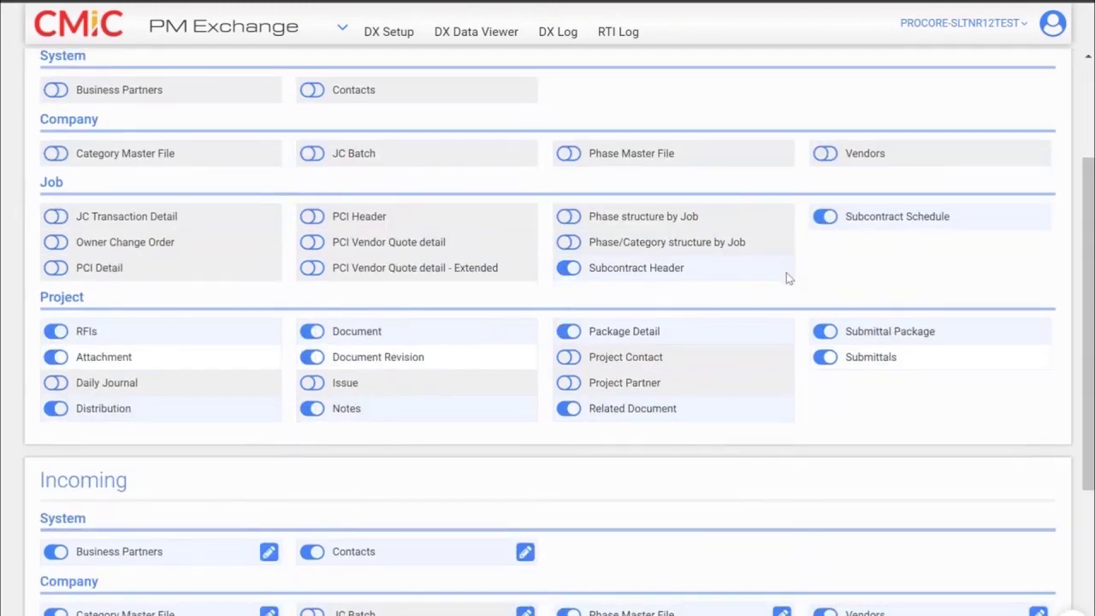
{"action": "scroll", "coordinate": [786, 272], "scroll_direction": "up", "scroll_amount": 1}
{"action": "scroll", "coordinate": [786, 272], "scroll_direction": "down", "scroll_amount": 1}
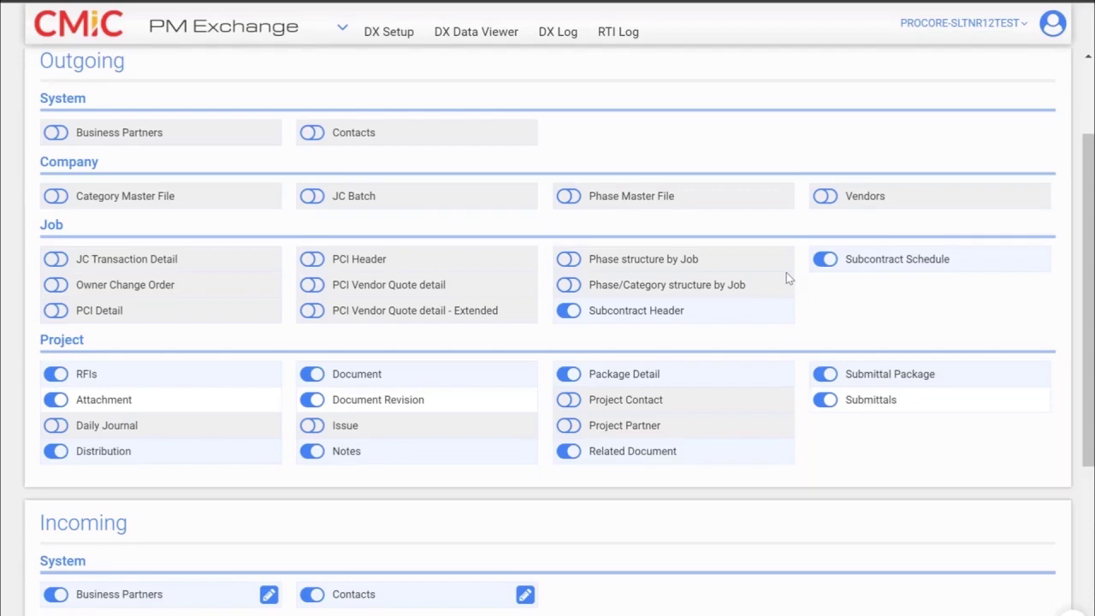
{"action": "scroll", "coordinate": [787, 278], "scroll_direction": "down", "scroll_amount": 4}
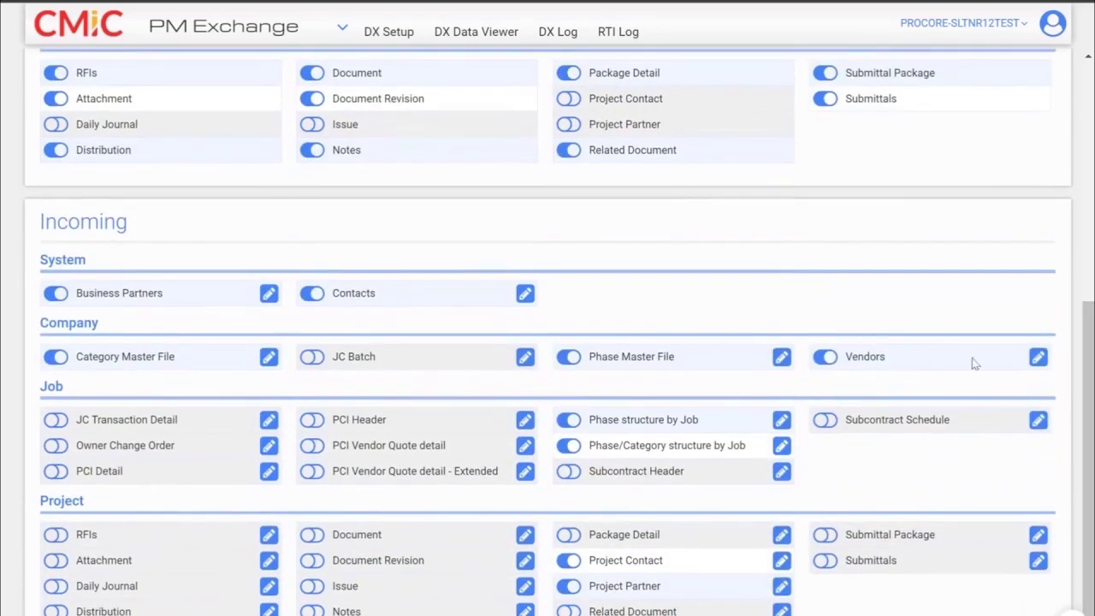
{"action": "left_click", "coordinate": [1038, 358]}
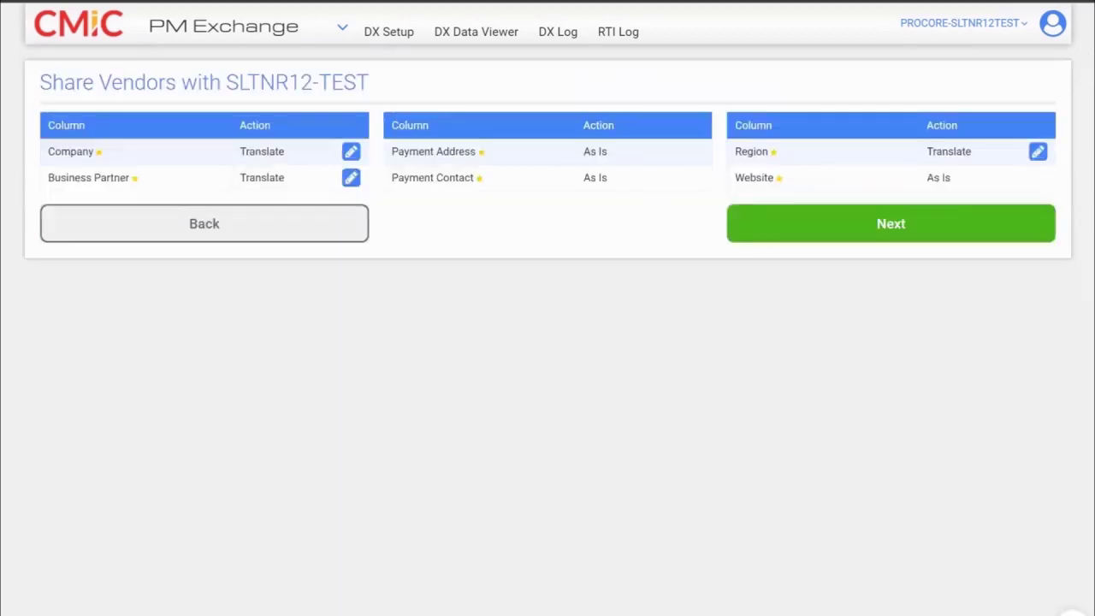
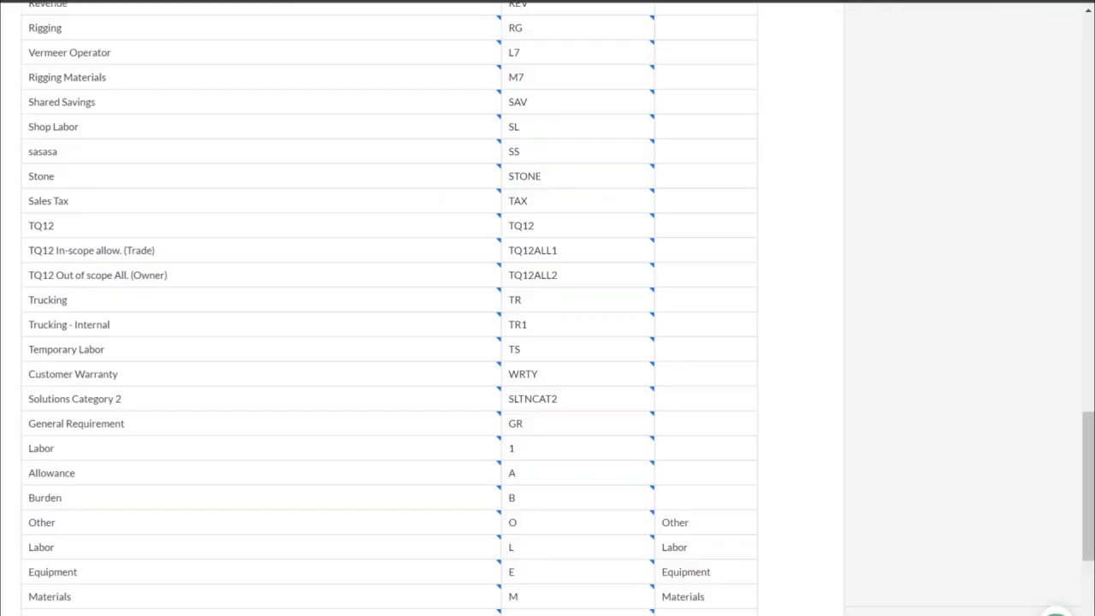
Switch to Procore and open the 101 Heath St project from the company's cost types page.
{"action": "scroll", "coordinate": [833, 54], "scroll_direction": "up", "scroll_amount": 15}
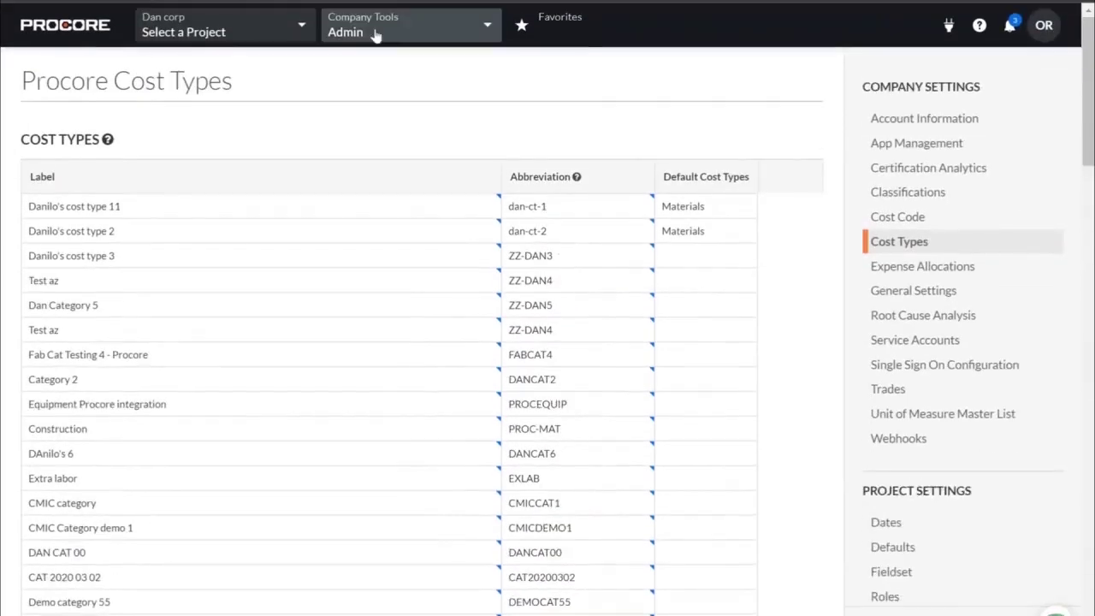
{"action": "left_click", "coordinate": [306, 32]}
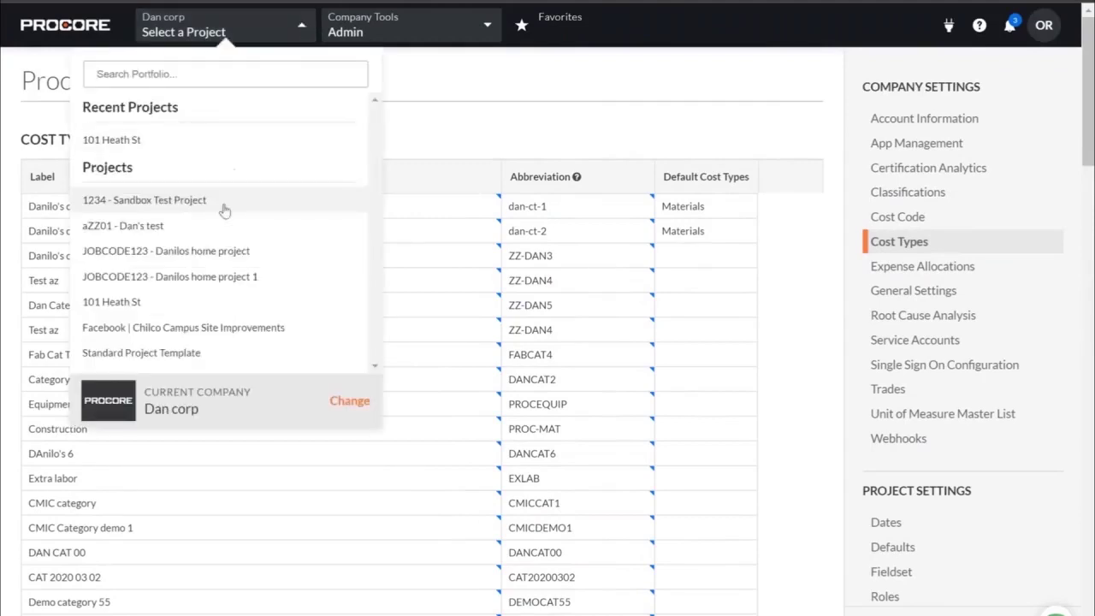
{"action": "left_click", "coordinate": [183, 150]}
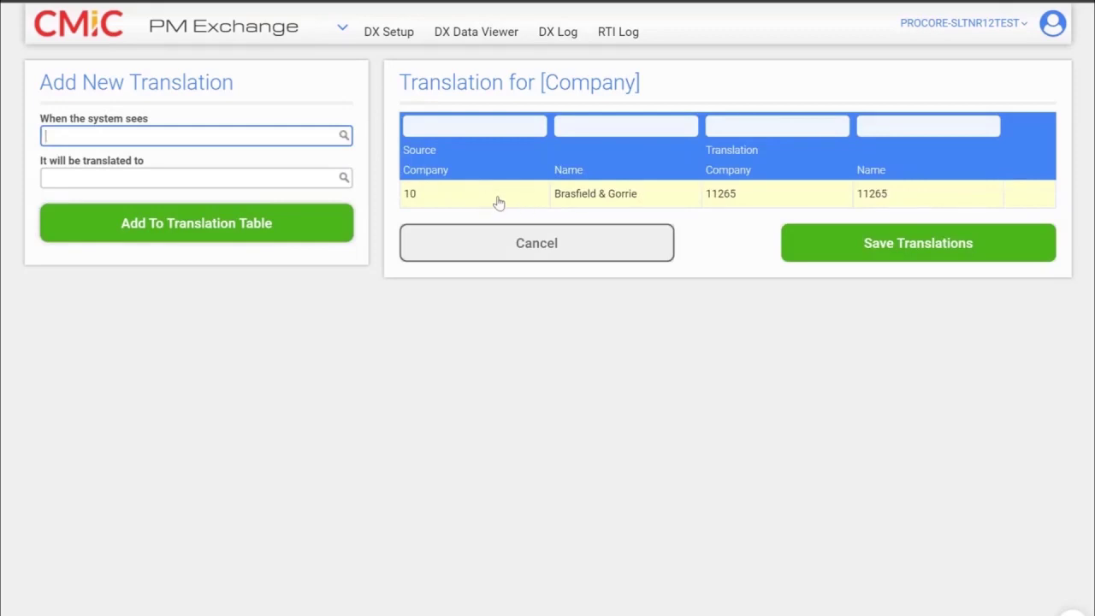
Switch to PM Exchange, check the Company and Business Partner translations for Vendors, and return to the incoming objects of exchange 20159.
{"action": "left_click", "coordinate": [540, 253]}
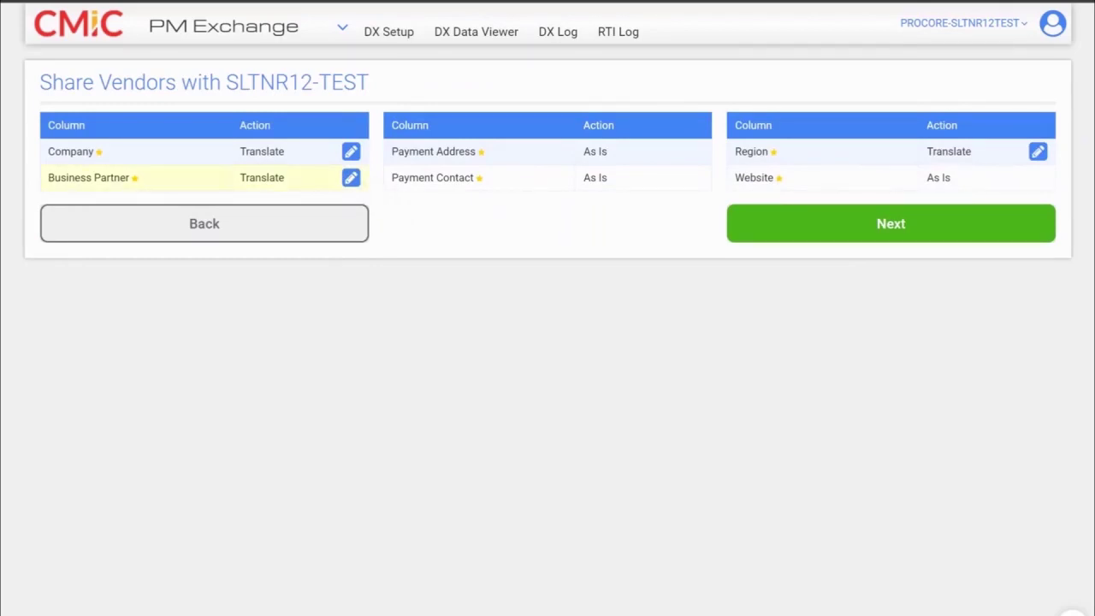
{"action": "left_click", "coordinate": [351, 177]}
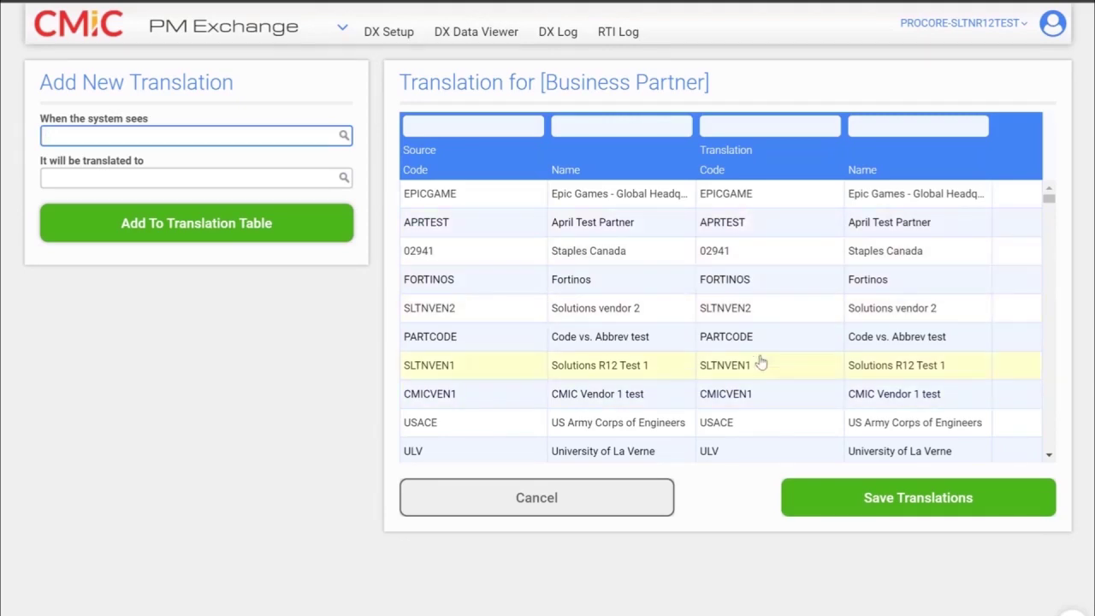
{"action": "scroll", "coordinate": [762, 363], "scroll_direction": "down", "scroll_amount": 3}
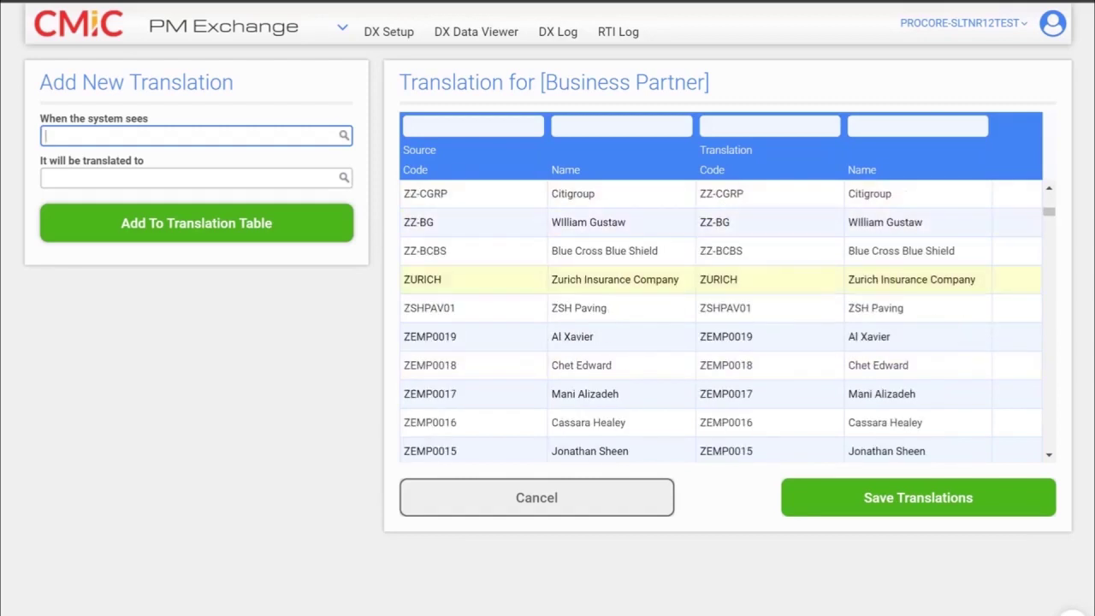
{"action": "left_click", "coordinate": [590, 508]}
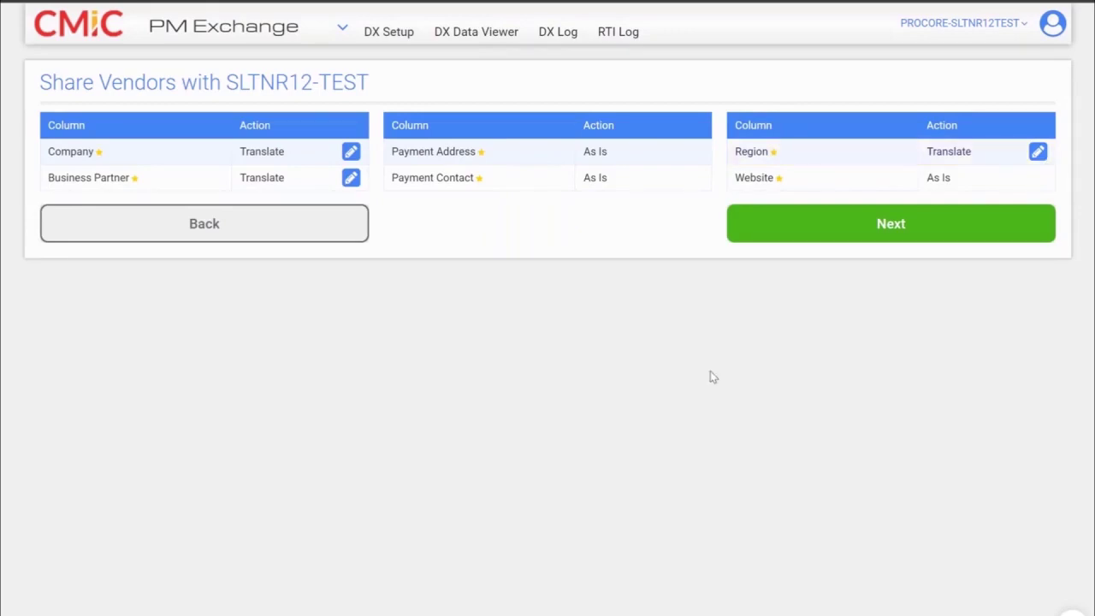
{"action": "left_click", "coordinate": [312, 238]}
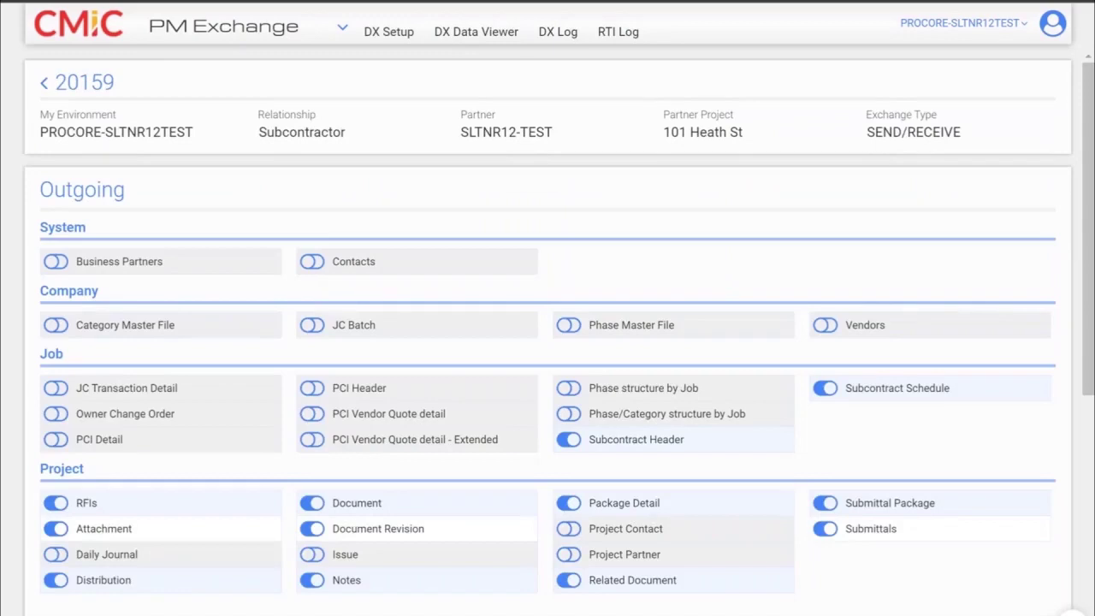
{"action": "scroll", "coordinate": [548, 342], "scroll_direction": "down", "scroll_amount": 5}
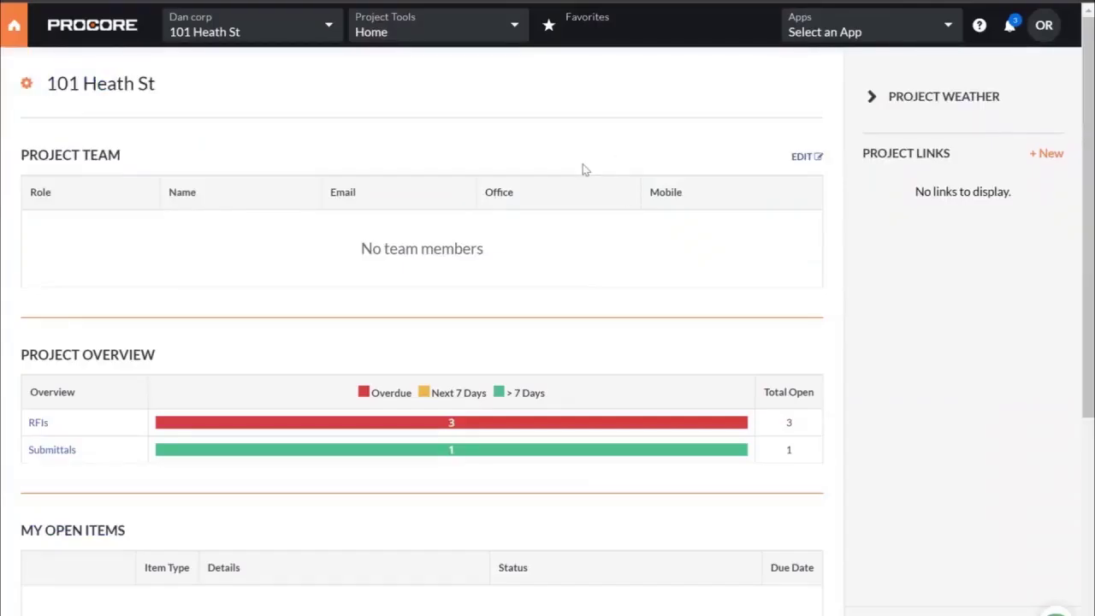
Switch to Procore and open the Commitments of the 101 Heath St project.
{"action": "left_click", "coordinate": [514, 31]}
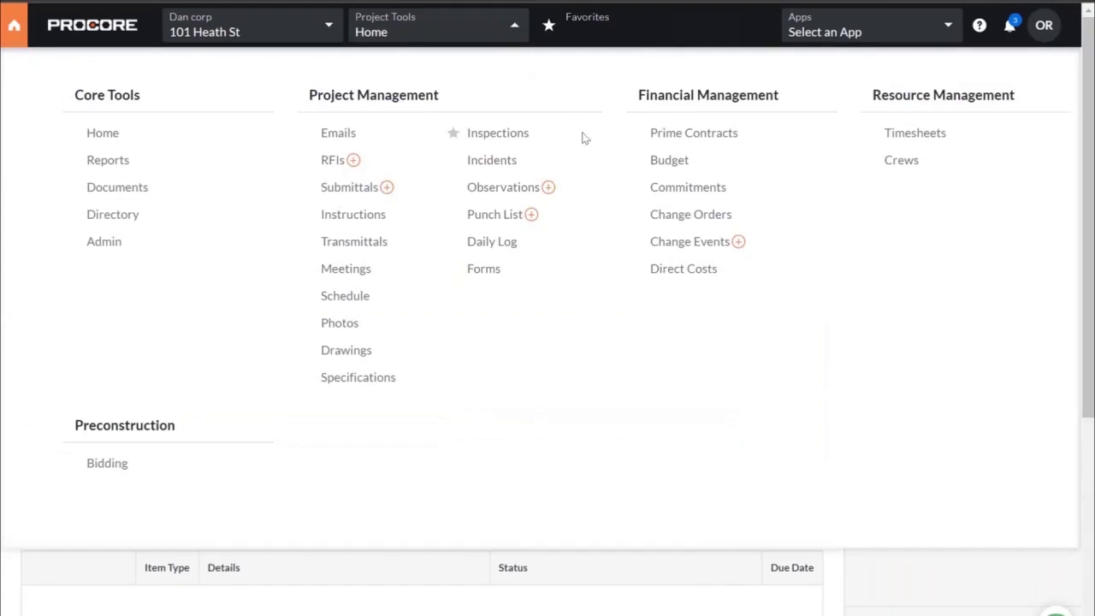
{"action": "left_click", "coordinate": [687, 188]}
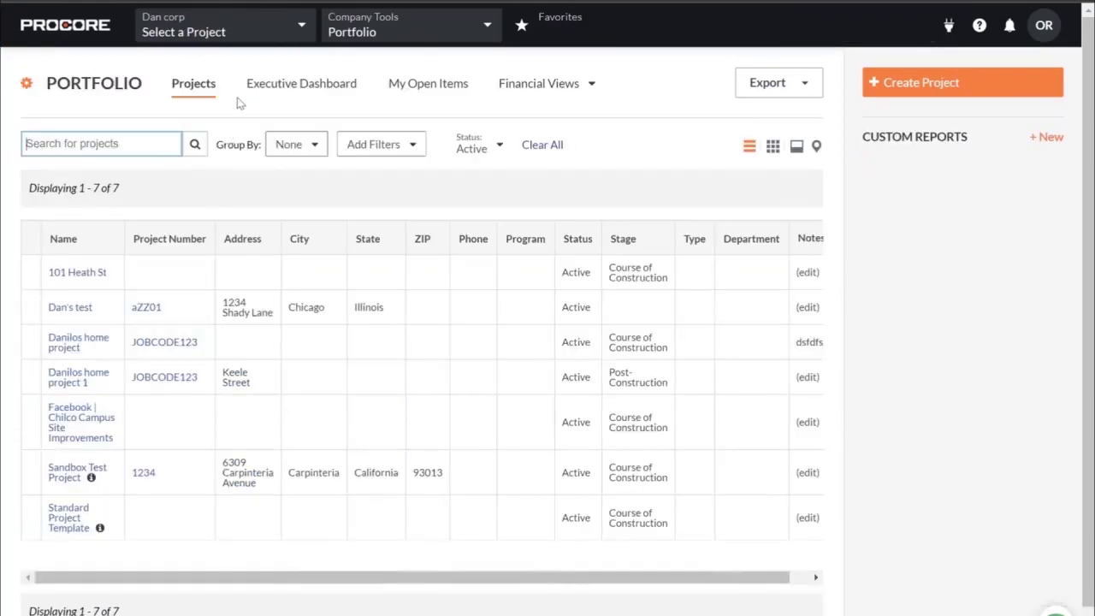
Open Cost Types in the company's admin settings and examine the full list of labels, abbreviations and default cost types.
{"action": "left_click", "coordinate": [490, 33]}
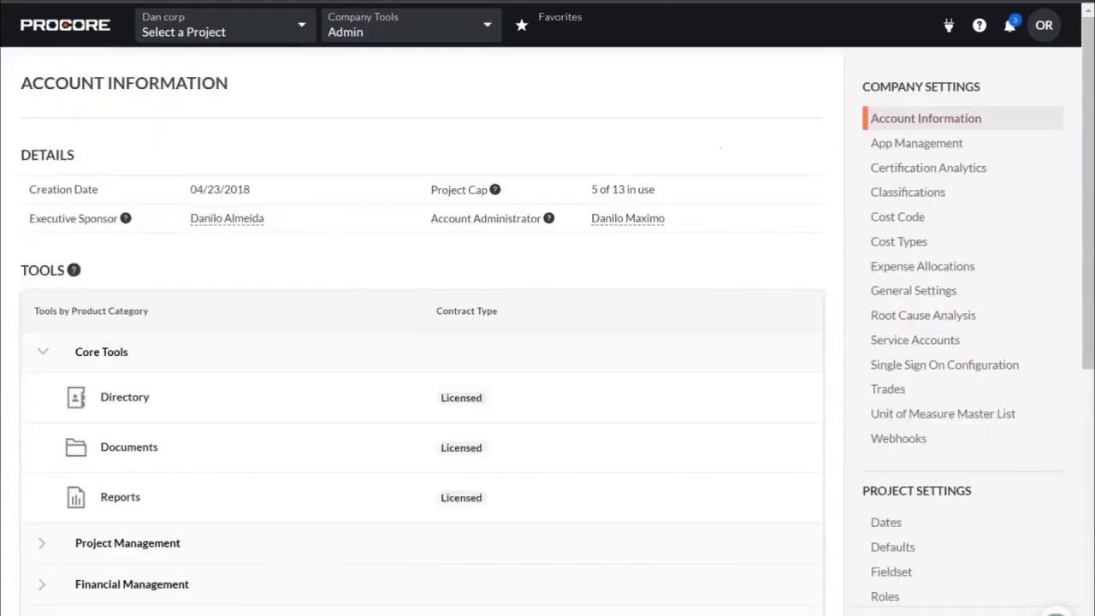
{"action": "left_click", "coordinate": [898, 242]}
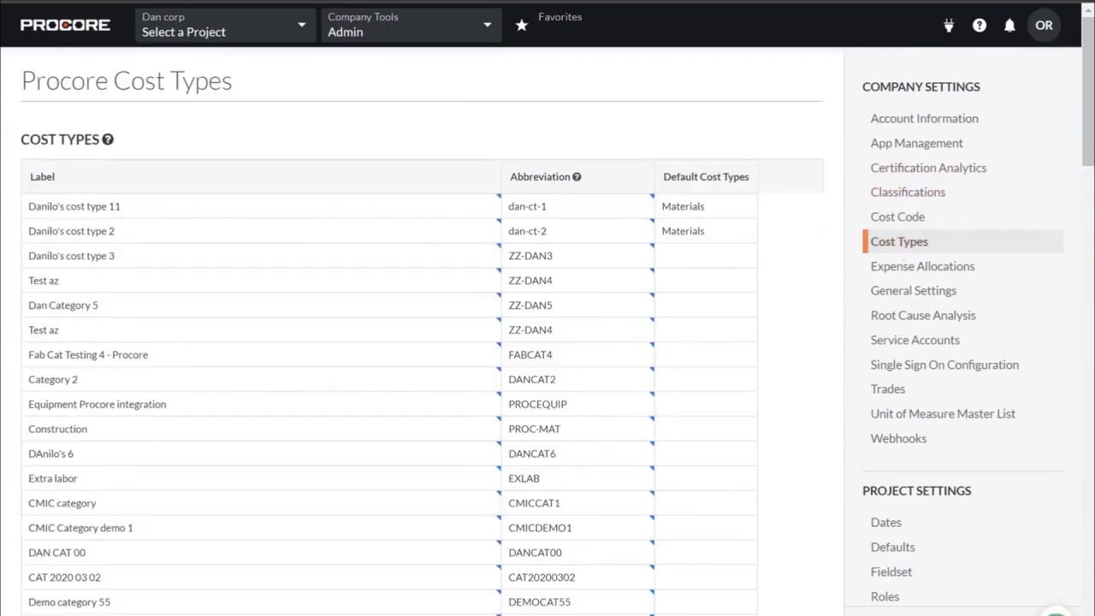
{"action": "scroll", "coordinate": [578, 306], "scroll_direction": "down", "scroll_amount": 2}
{"action": "scroll", "coordinate": [579, 174], "scroll_direction": "down", "scroll_amount": 13}
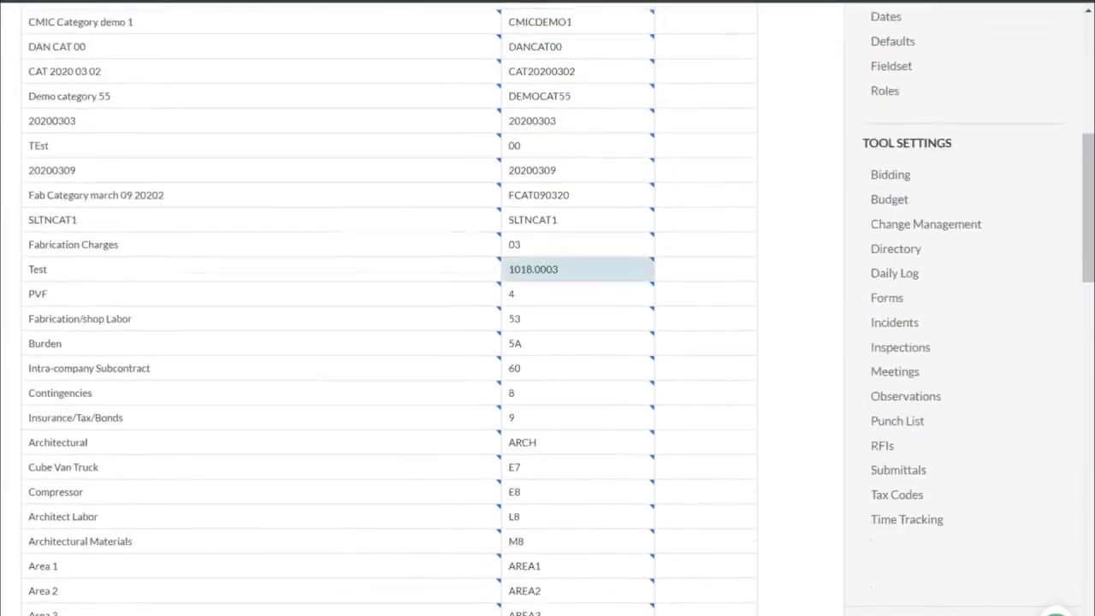
{"action": "scroll", "coordinate": [578, 306], "scroll_direction": "down", "scroll_amount": 9}
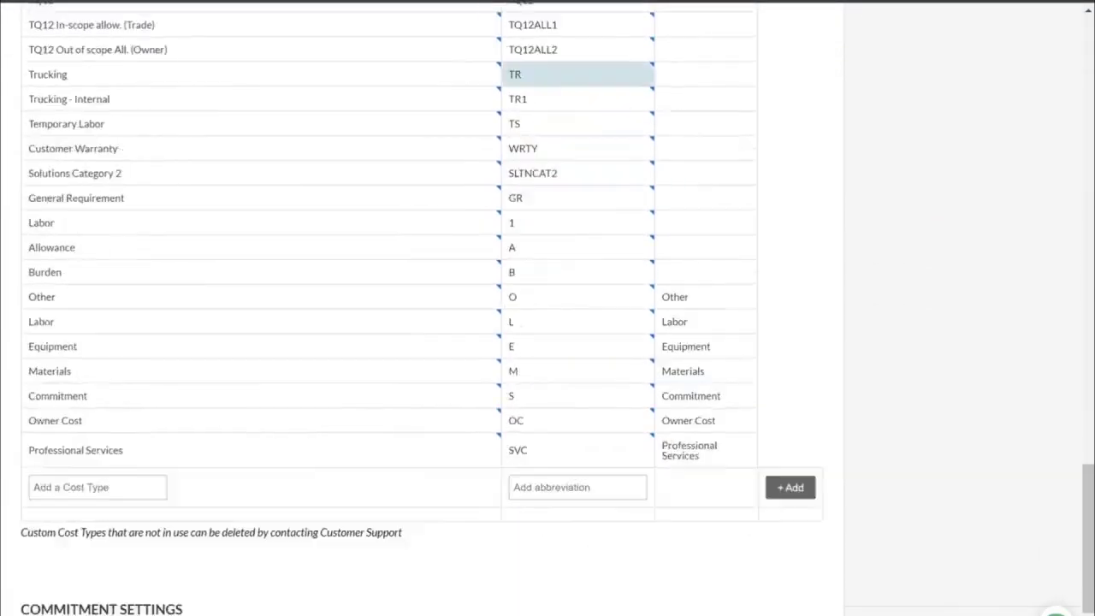
{"action": "scroll", "coordinate": [579, 306], "scroll_direction": "up", "scroll_amount": 9}
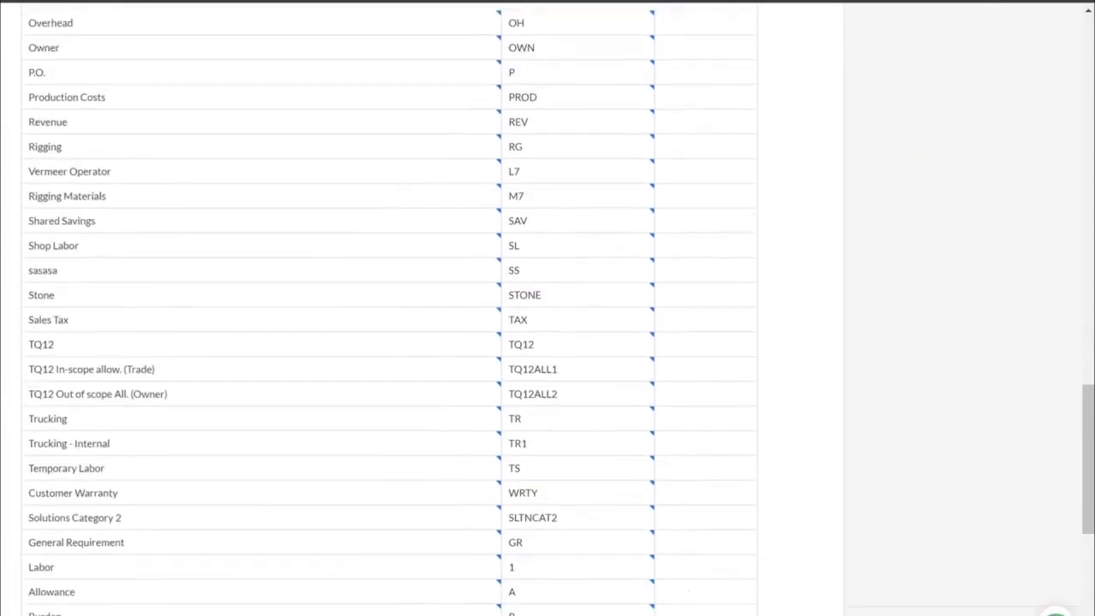
{"action": "scroll", "coordinate": [579, 591], "scroll_direction": "up", "scroll_amount": 13}
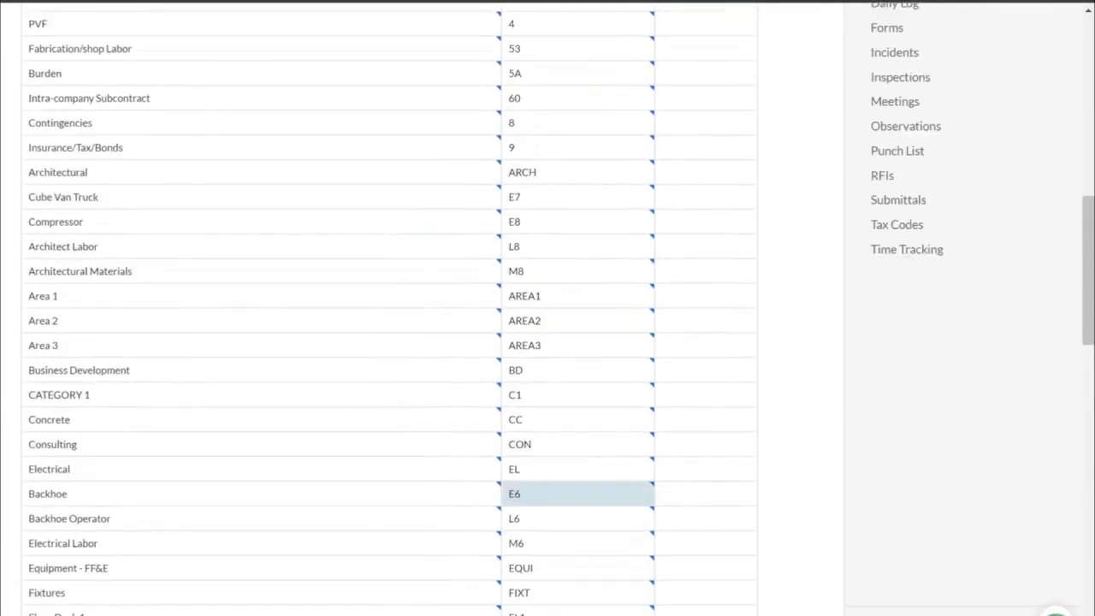
{"action": "scroll", "coordinate": [557, 273], "scroll_direction": "up", "scroll_amount": 3}
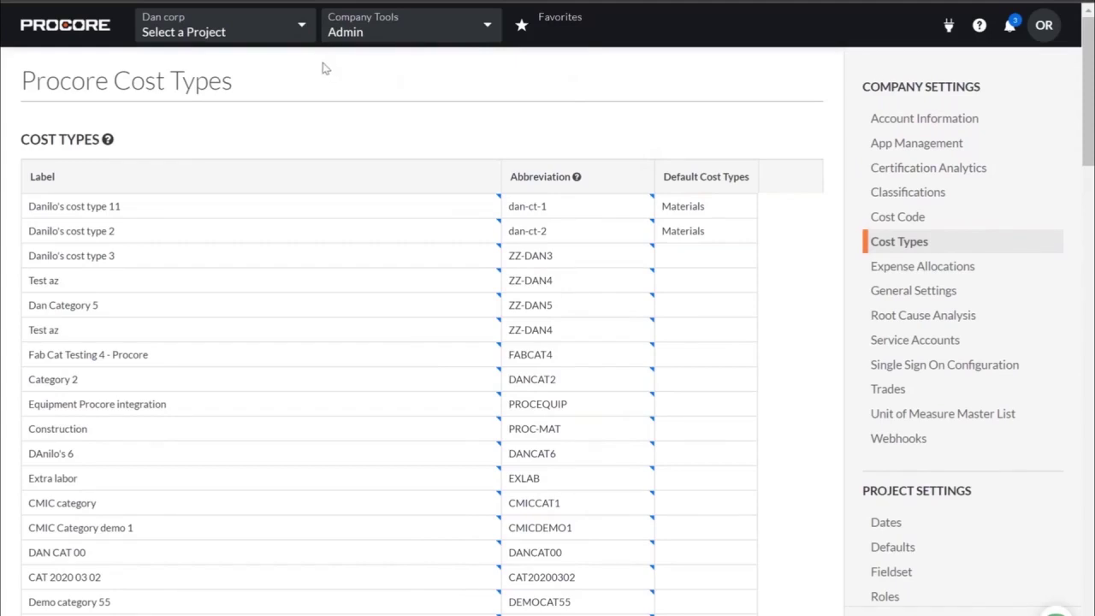
Open the company directory and review which listed companies carry an ERP link and vendor ID.
{"action": "left_click", "coordinate": [301, 31]}
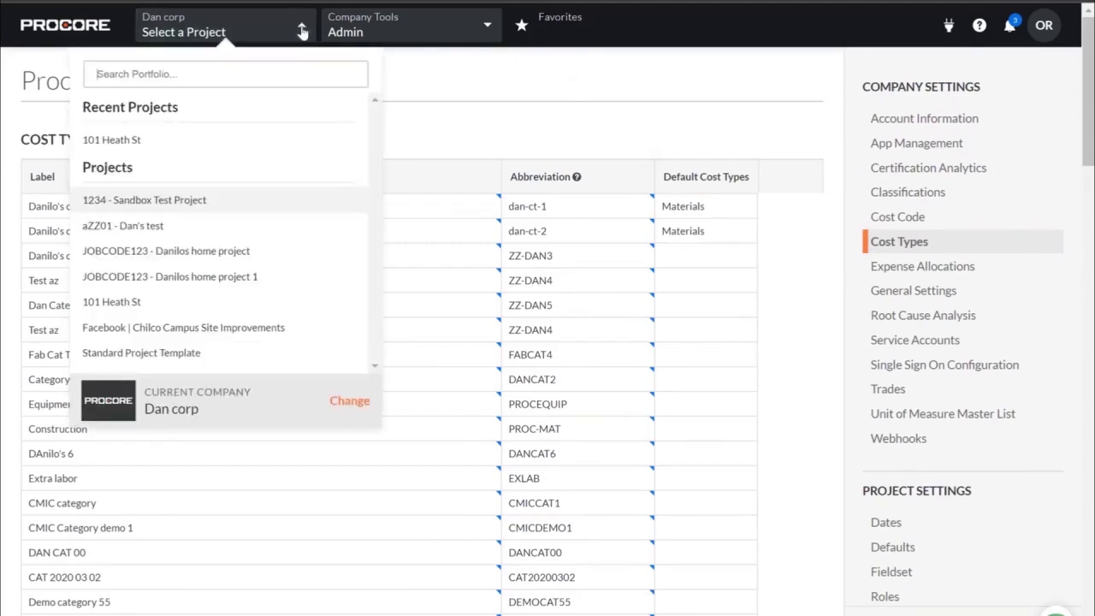
{"action": "triple_click", "coordinate": [487, 26]}
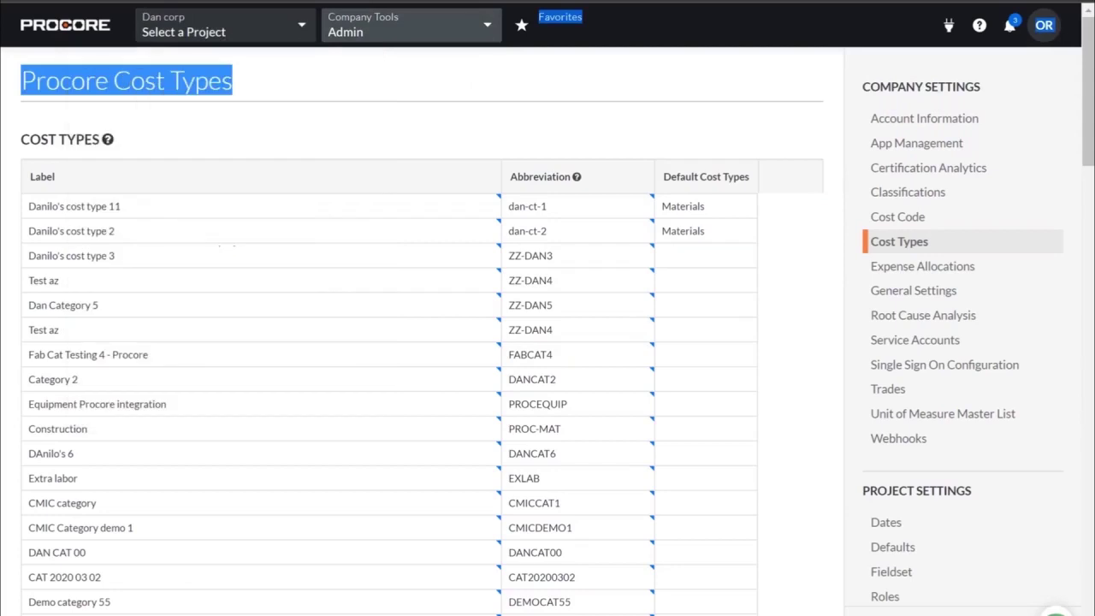
{"action": "left_click", "coordinate": [487, 256]}
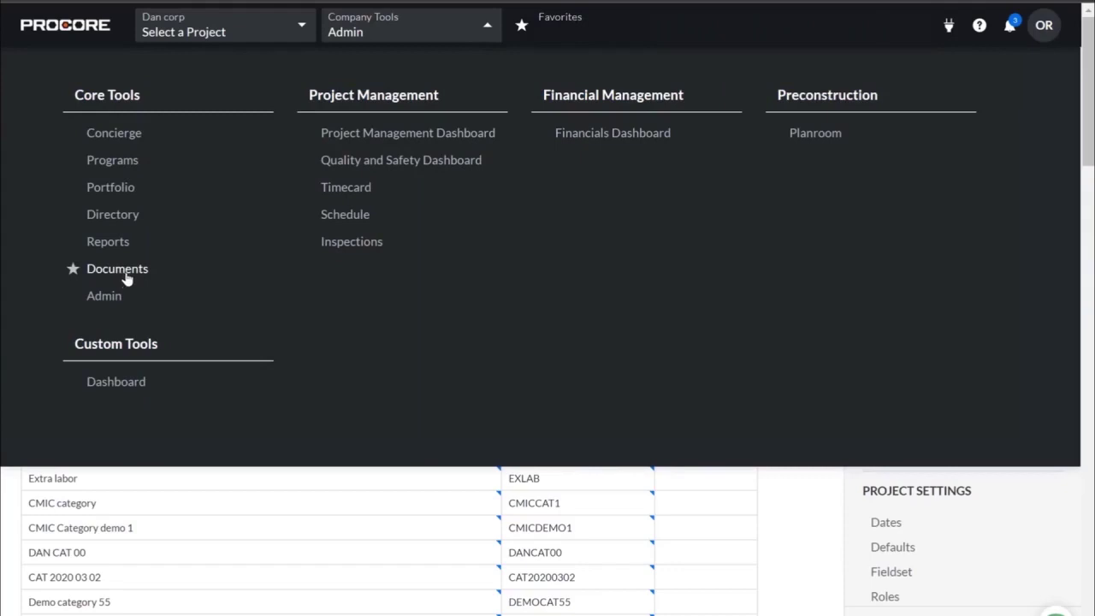
{"action": "left_click", "coordinate": [113, 215]}
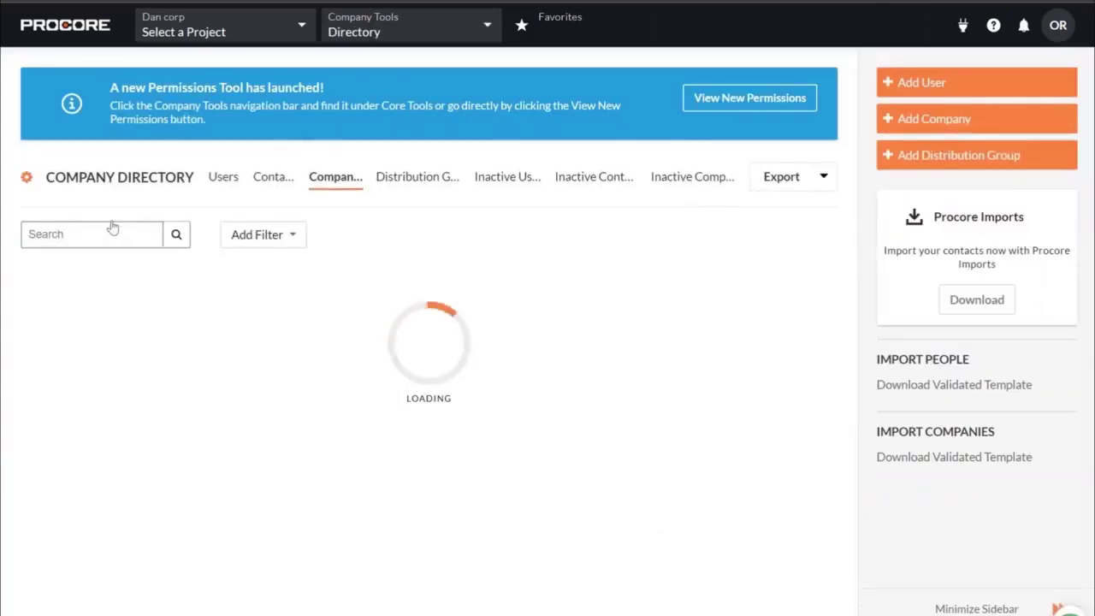
{"action": "scroll", "coordinate": [398, 377], "scroll_direction": "down", "scroll_amount": 2}
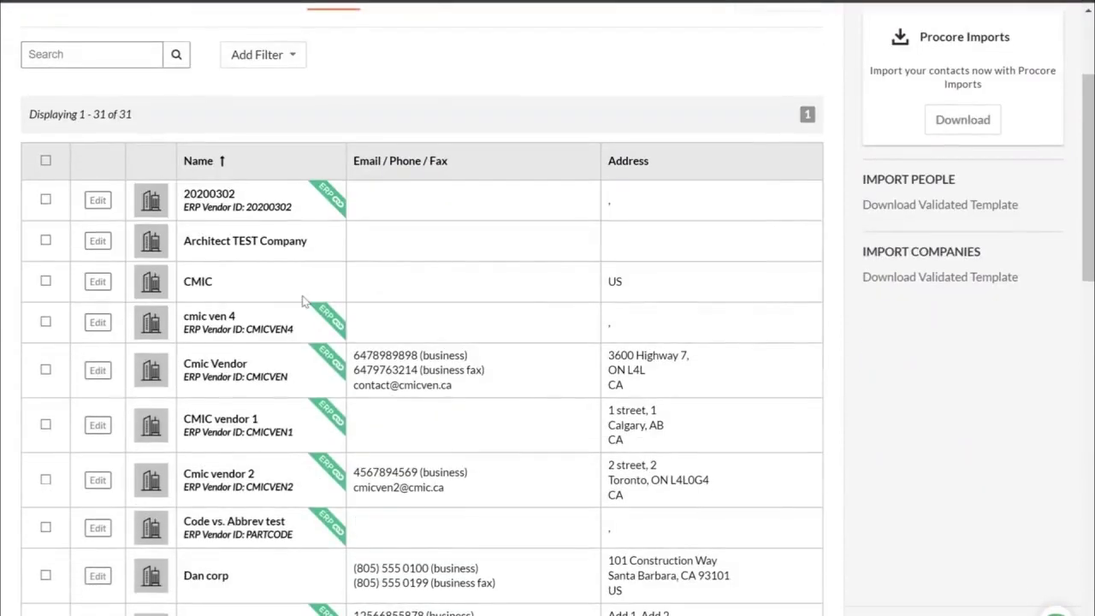
{"action": "scroll", "coordinate": [525, 305], "scroll_direction": "down", "scroll_amount": 2}
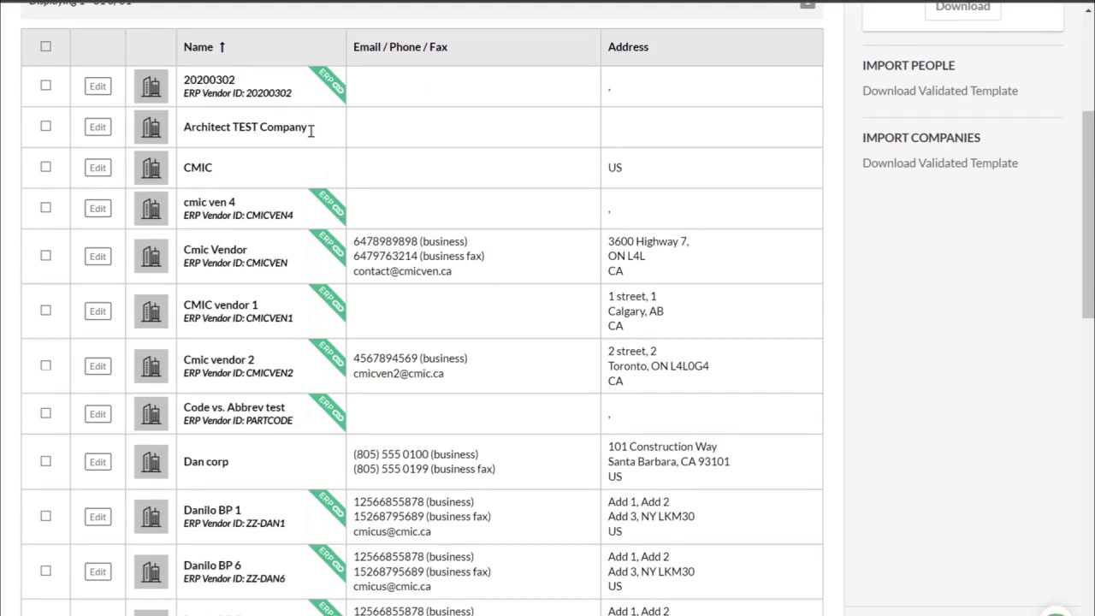
{"action": "scroll", "coordinate": [312, 156], "scroll_direction": "up", "scroll_amount": 1}
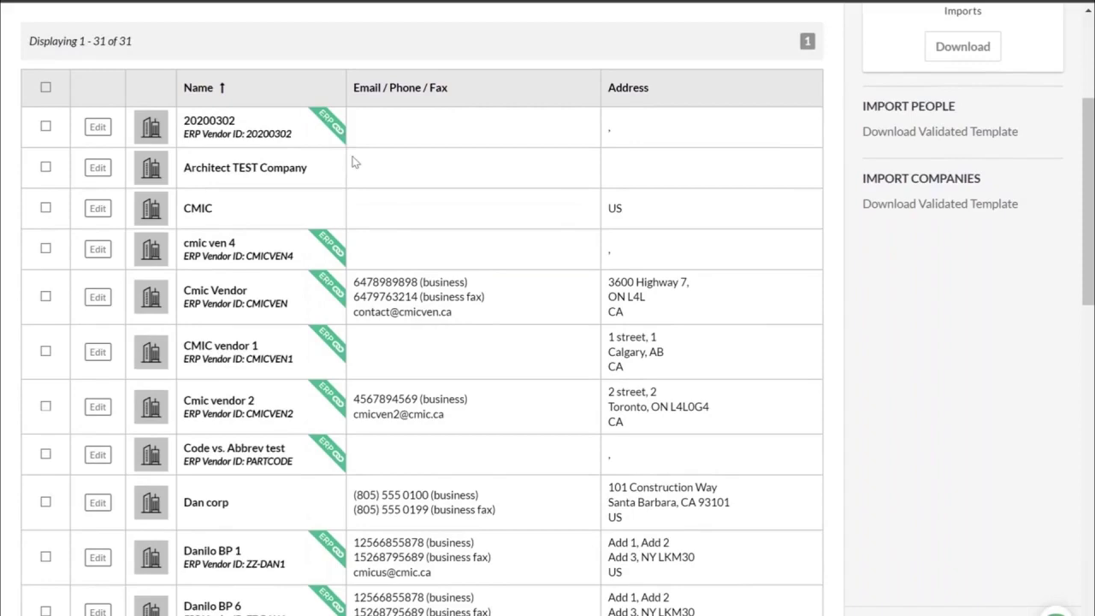
{"action": "scroll", "coordinate": [355, 162], "scroll_direction": "up", "scroll_amount": 6}
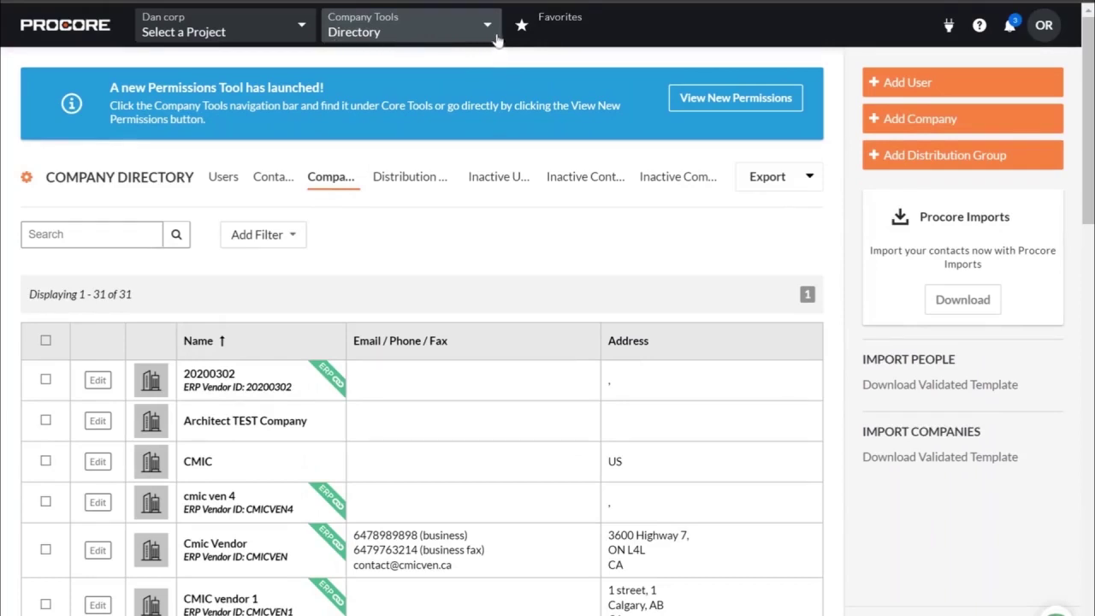
Open the 101 Heath St project from the company directory.
{"action": "left_click", "coordinate": [301, 31]}
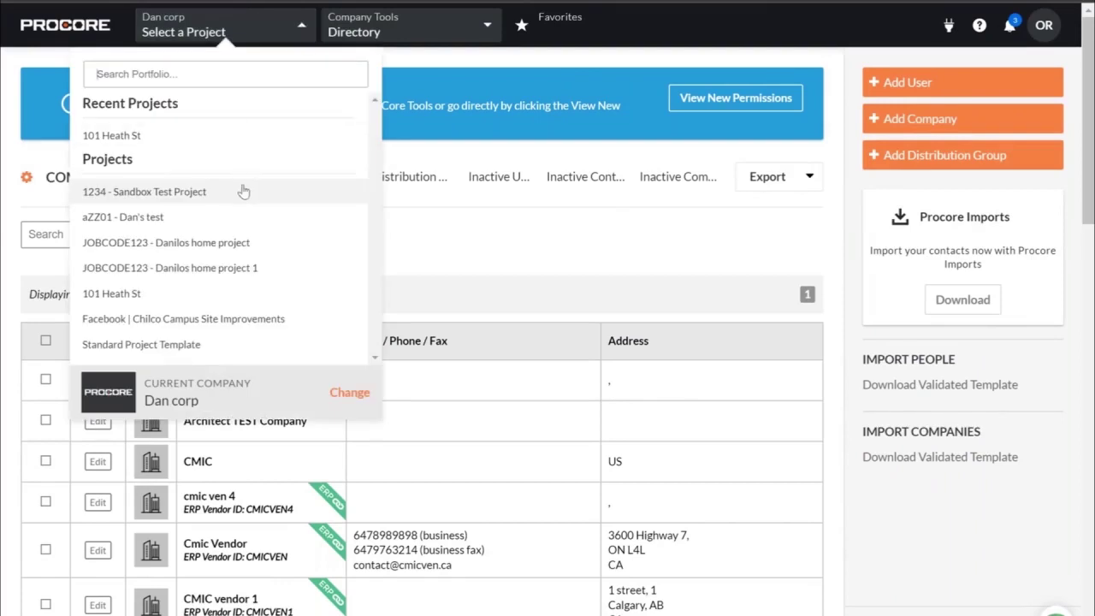
{"action": "left_click", "coordinate": [226, 142]}
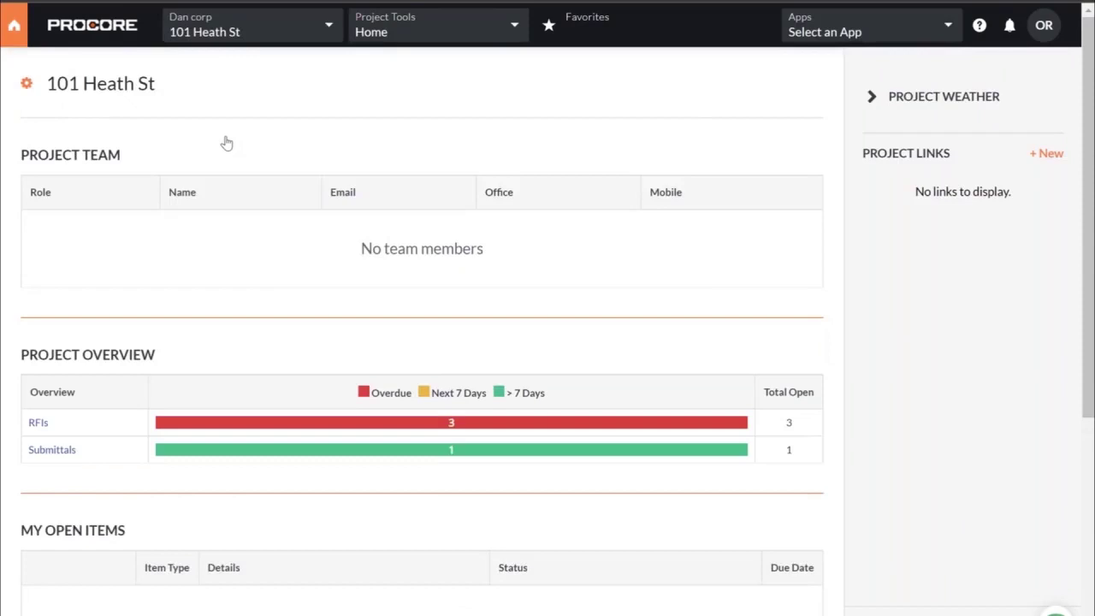
Open the project's Commitments and review the contract totals and the summary list of subcontracts.
{"action": "left_click", "coordinate": [516, 31]}
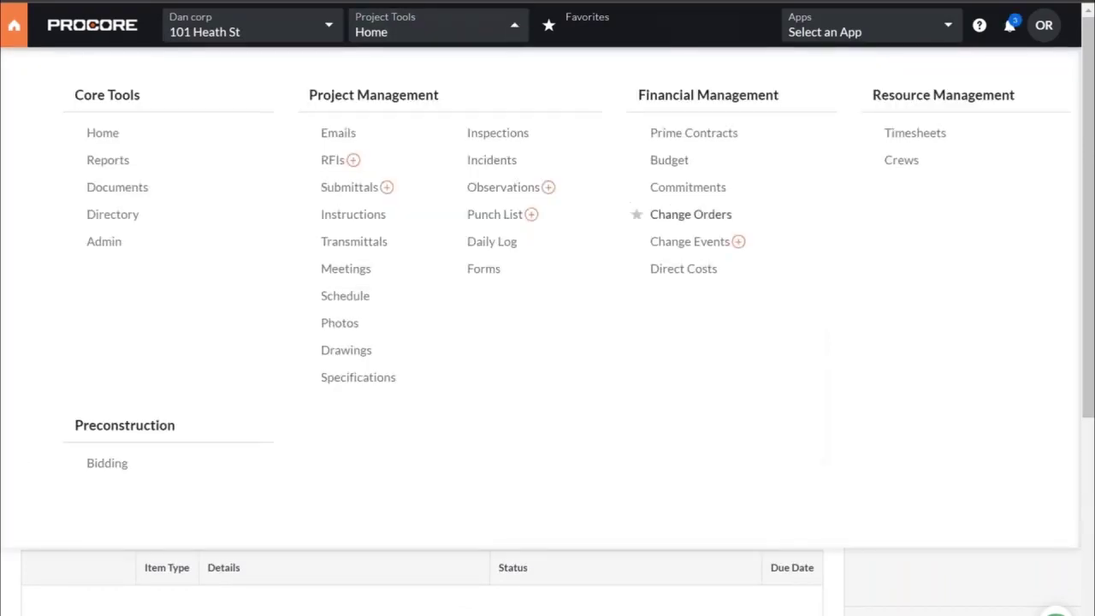
{"action": "left_click", "coordinate": [683, 192]}
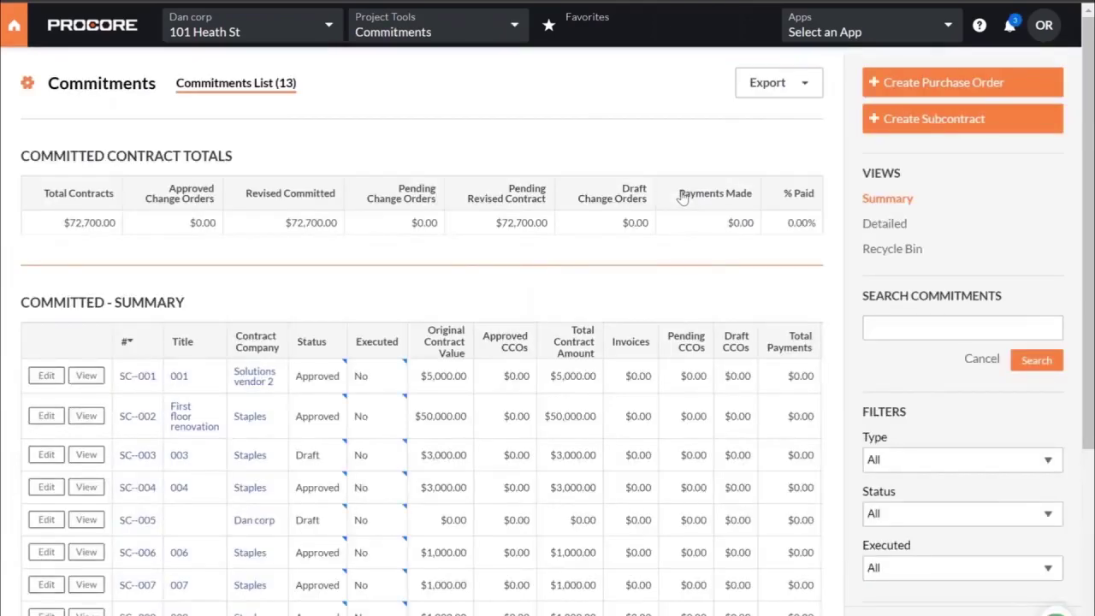
{"action": "scroll", "coordinate": [727, 295], "scroll_direction": "down", "scroll_amount": 3}
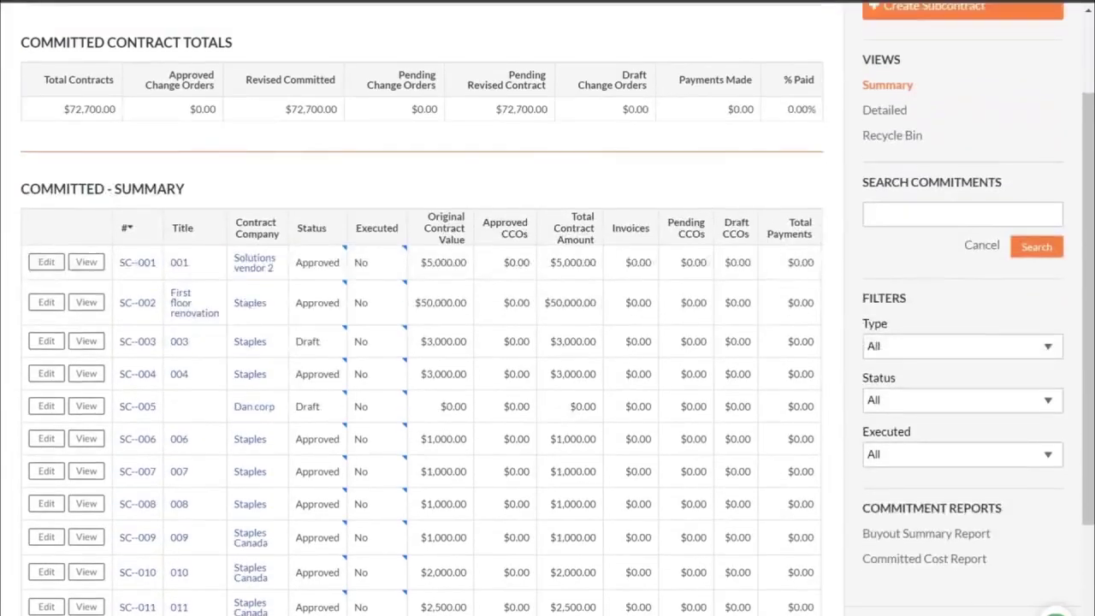
{"action": "scroll", "coordinate": [915, 171], "scroll_direction": "up", "scroll_amount": 3}
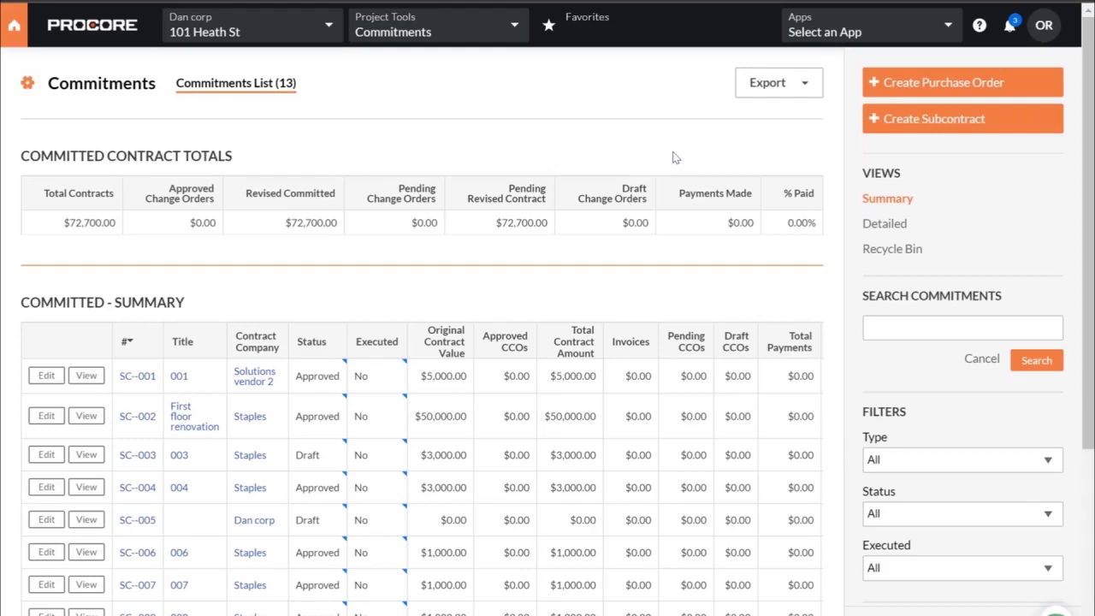
{"action": "scroll", "coordinate": [674, 158], "scroll_direction": "down", "scroll_amount": 2}
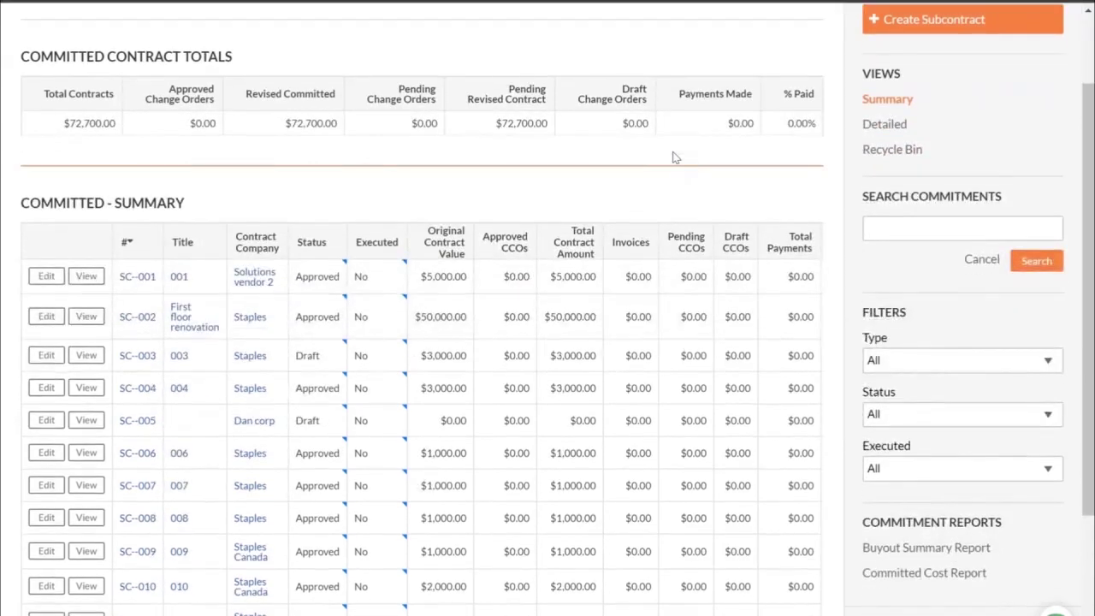
{"action": "scroll", "coordinate": [674, 157], "scroll_direction": "up", "scroll_amount": 2}
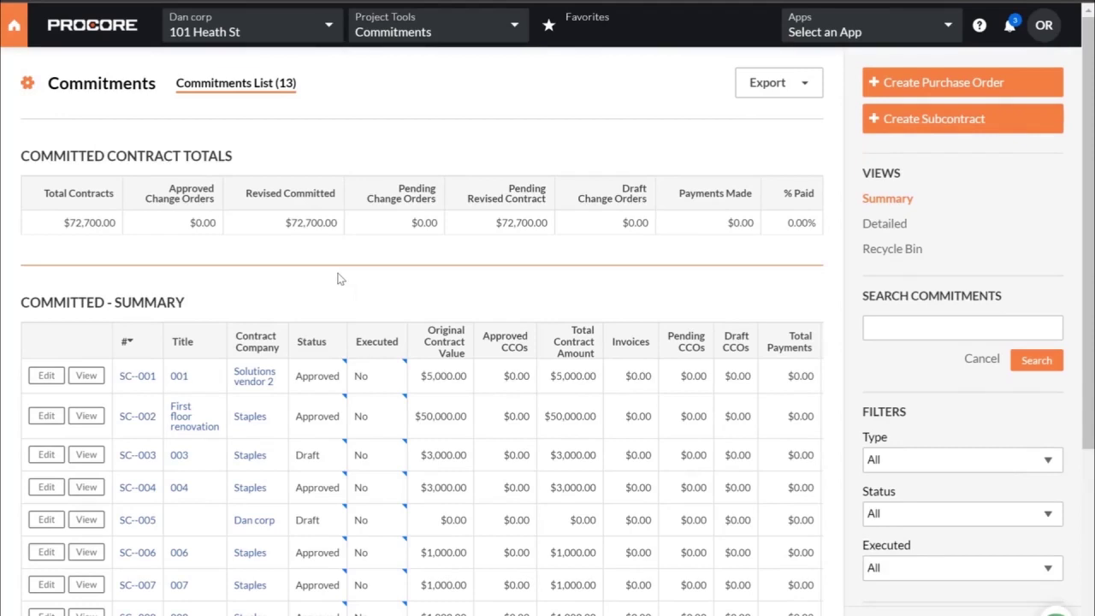
{"action": "scroll", "coordinate": [339, 279], "scroll_direction": "down", "scroll_amount": 2}
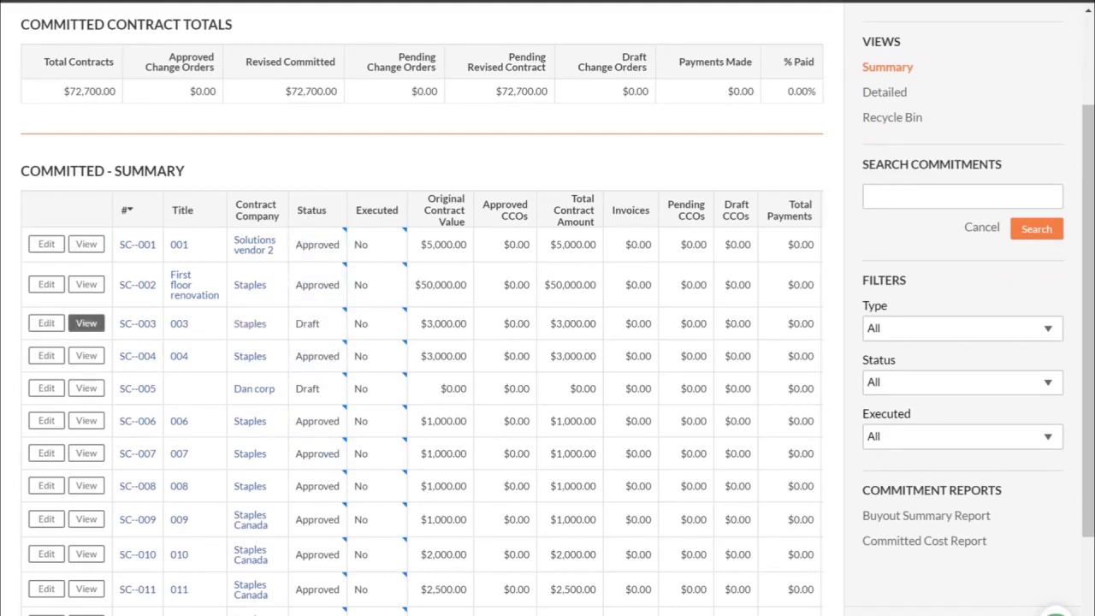
Open Staples contract SC--003 and review its general information, contract dates and schedule of values.
{"action": "left_click", "coordinate": [85, 323]}
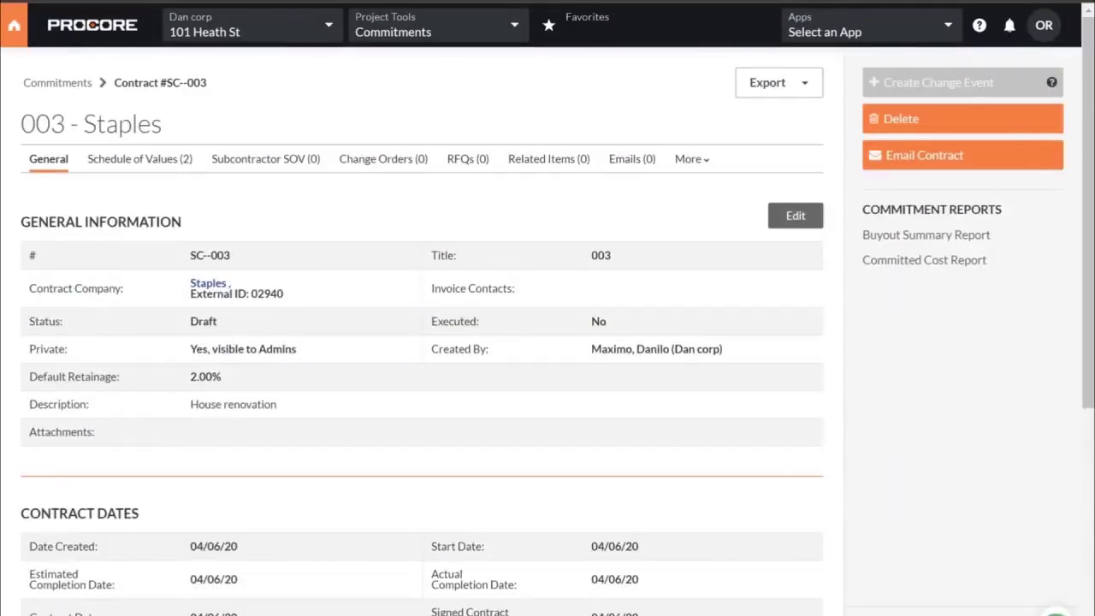
{"action": "scroll", "coordinate": [223, 257], "scroll_direction": "down", "scroll_amount": 1}
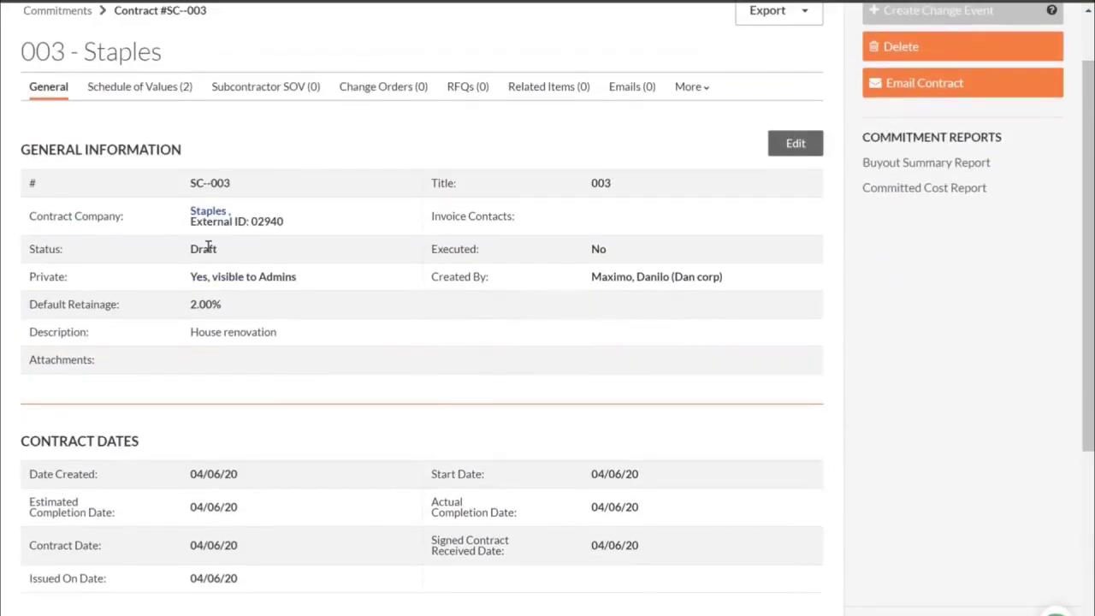
{"action": "scroll", "coordinate": [209, 247], "scroll_direction": "up", "scroll_amount": 1}
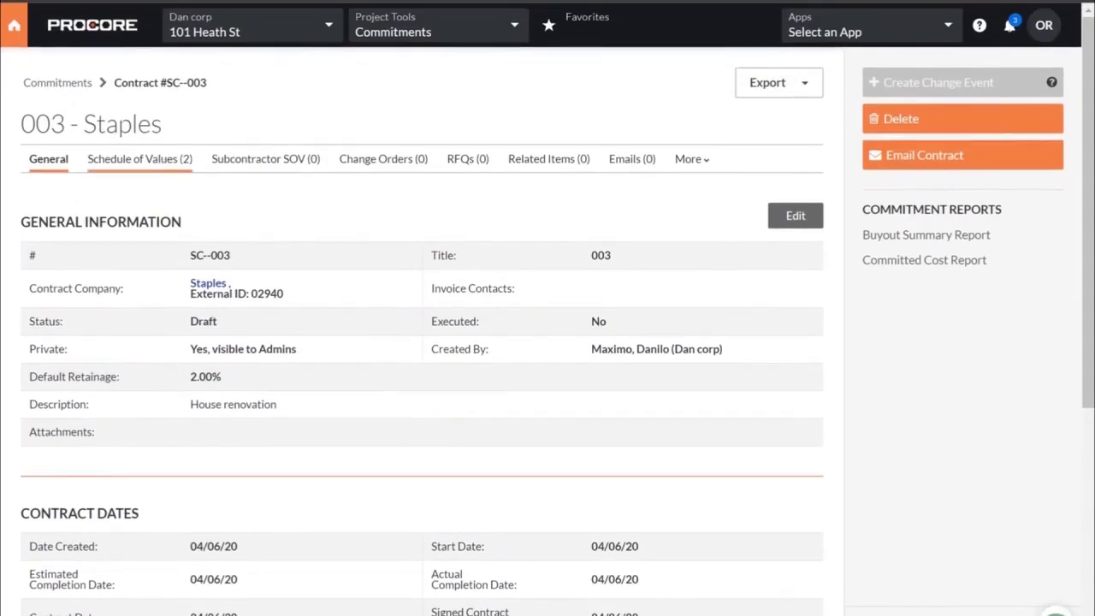
{"action": "left_click", "coordinate": [140, 159]}
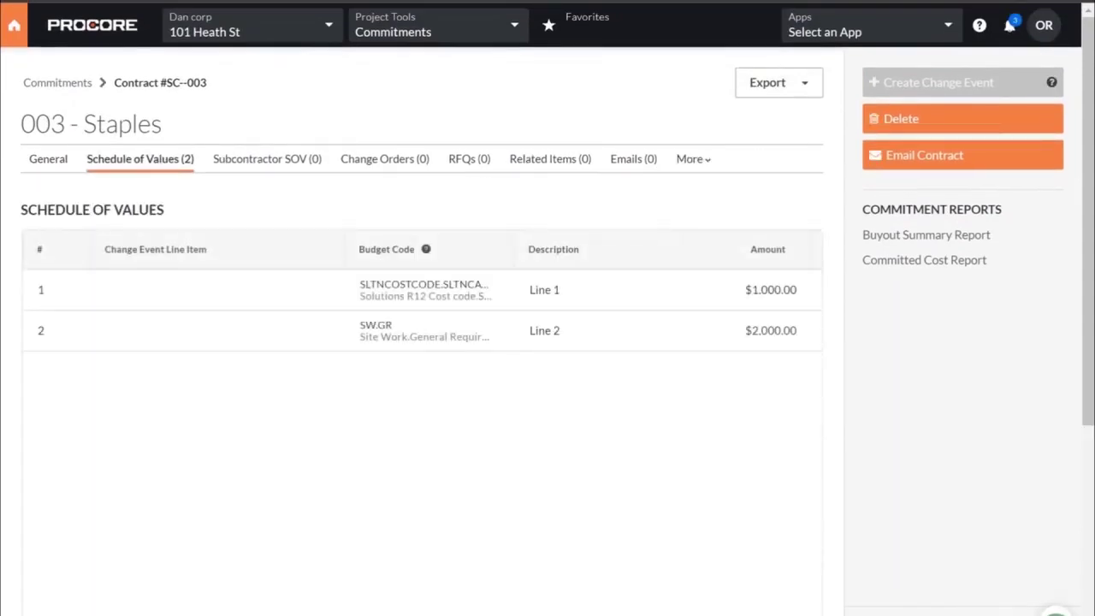
Examine the budget codes offered for schedule of values line 2 and the cost codes available for creating a new budget code.
{"action": "left_click", "coordinate": [451, 338]}
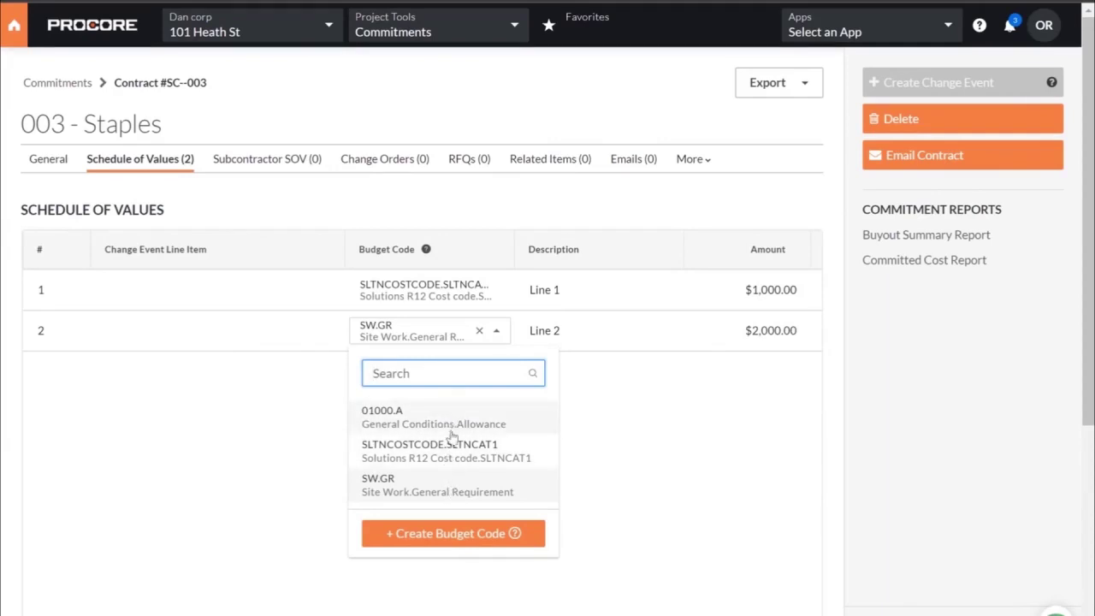
{"action": "left_click", "coordinate": [456, 534]}
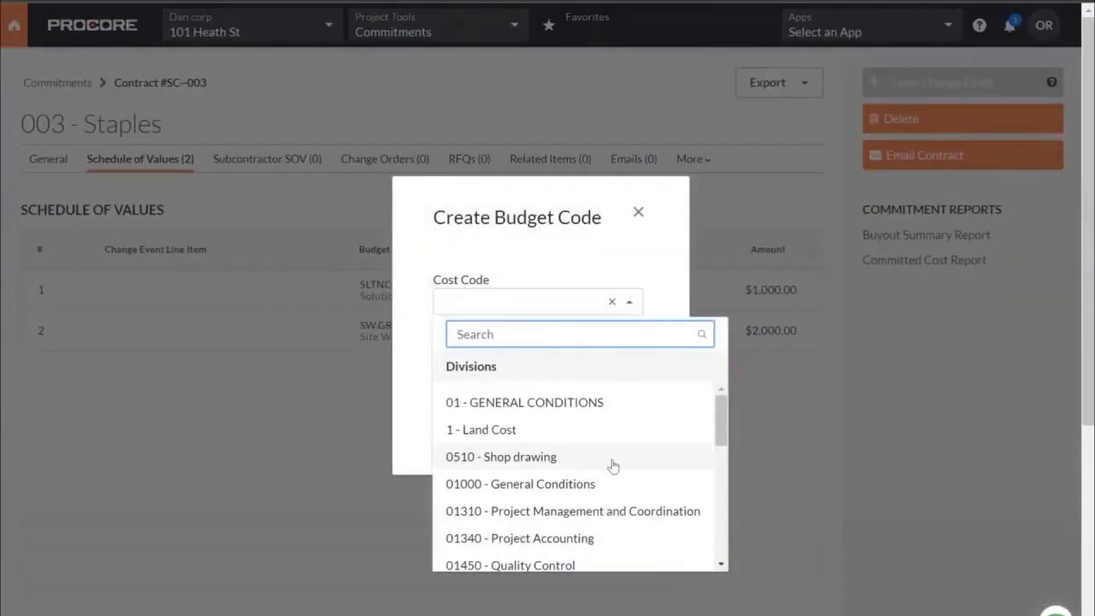
{"action": "left_click_drag", "start_coordinate": [723, 438], "coordinate": [707, 367]}
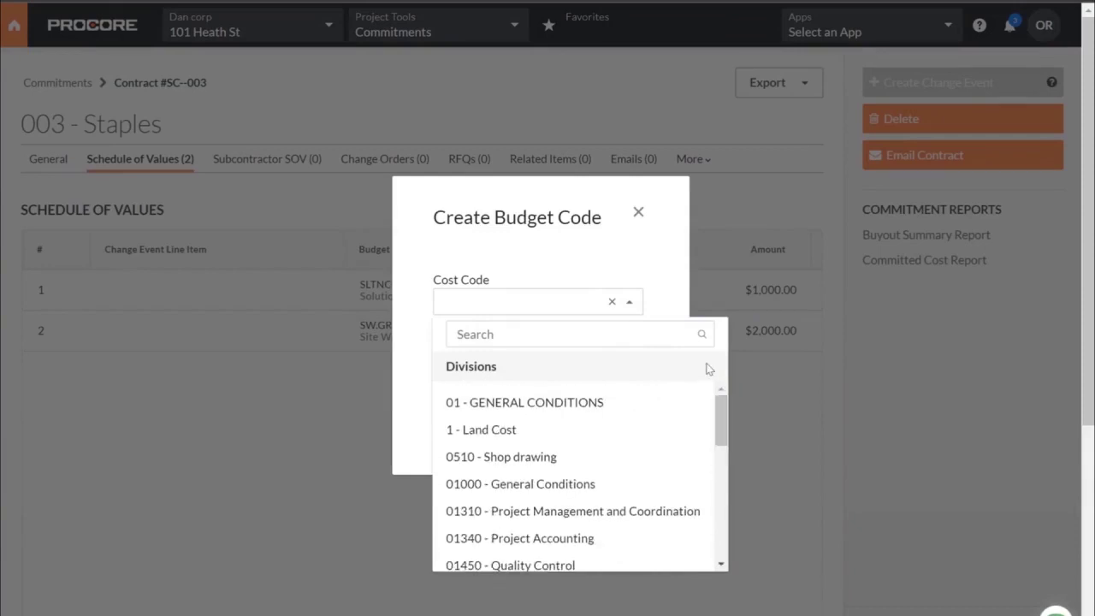
{"action": "left_click", "coordinate": [639, 214]}
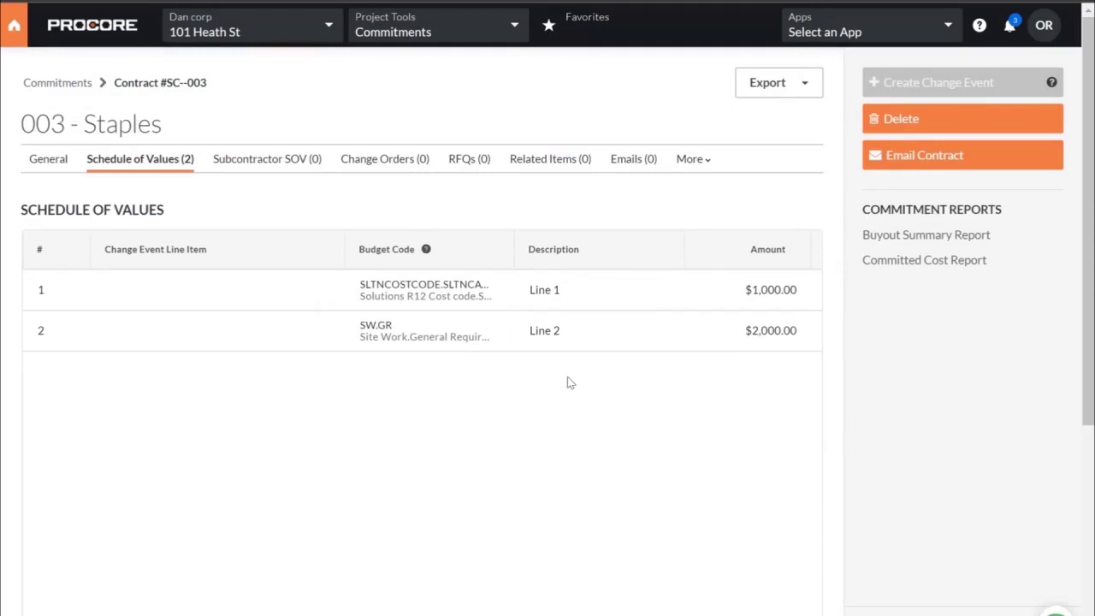
{"action": "left_click", "coordinate": [552, 341]}
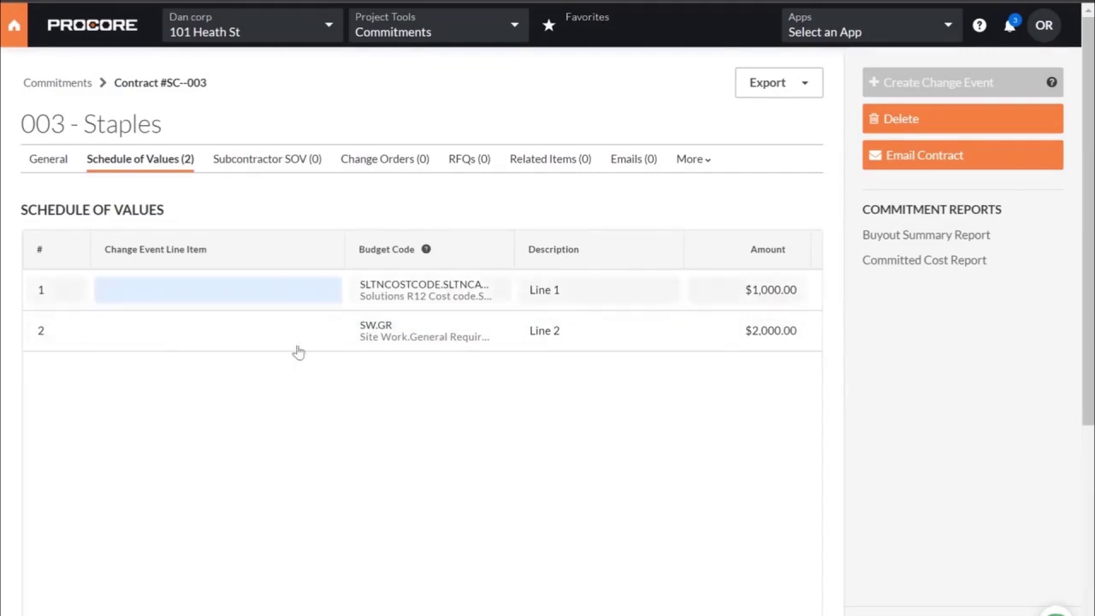
{"action": "left_click", "coordinate": [421, 347]}
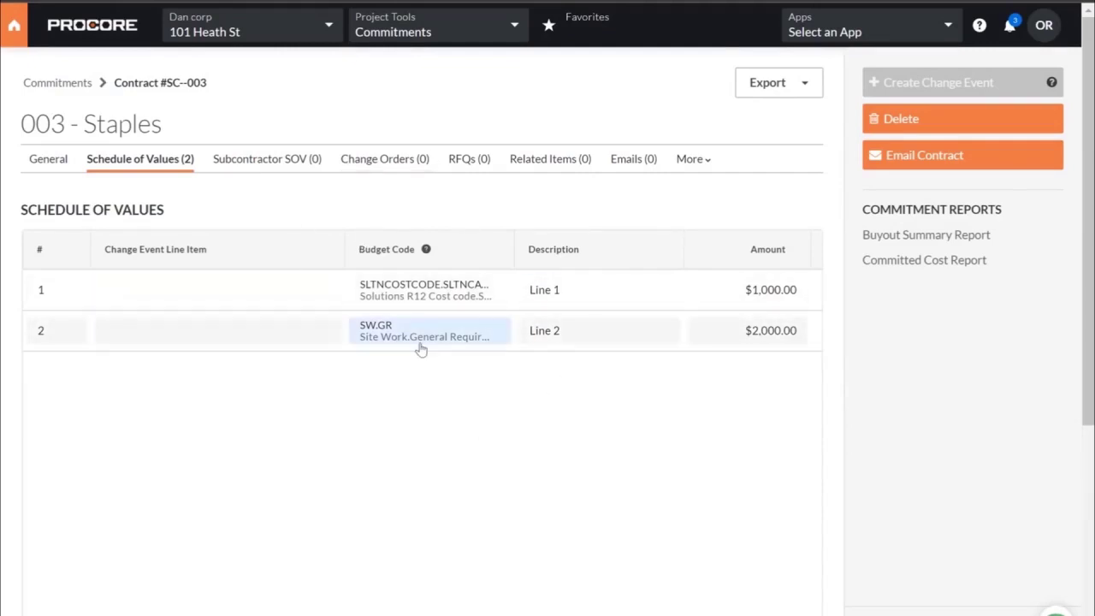
{"action": "left_click", "coordinate": [420, 348]}
{"action": "left_click", "coordinate": [241, 417]}
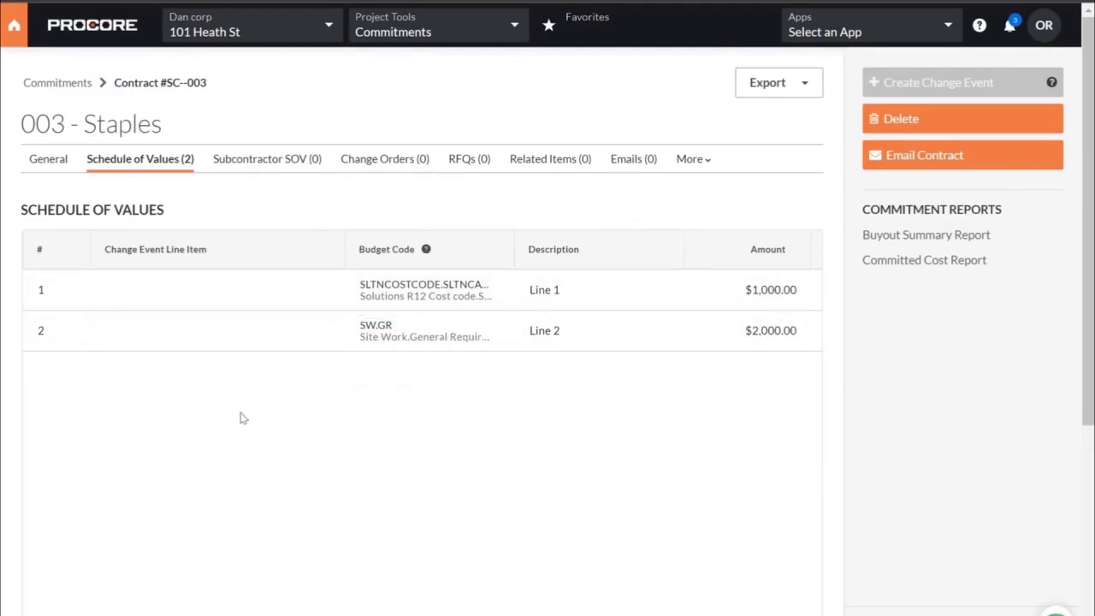
Edit the general information of contract SC--003, set its status to Approved and save the contract.
{"action": "left_click", "coordinate": [50, 161]}
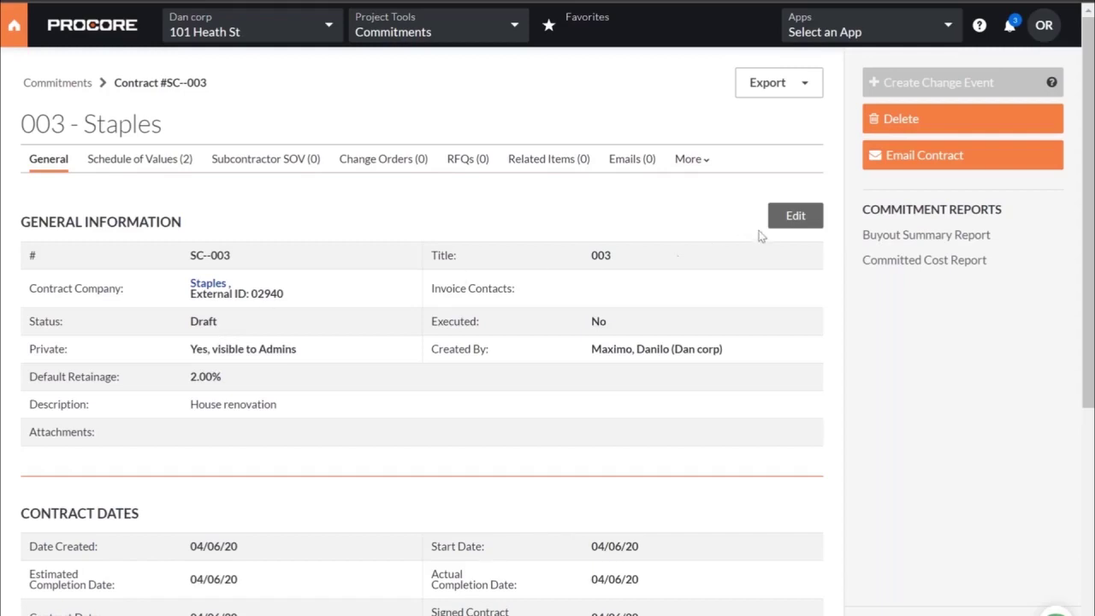
{"action": "left_click", "coordinate": [786, 221]}
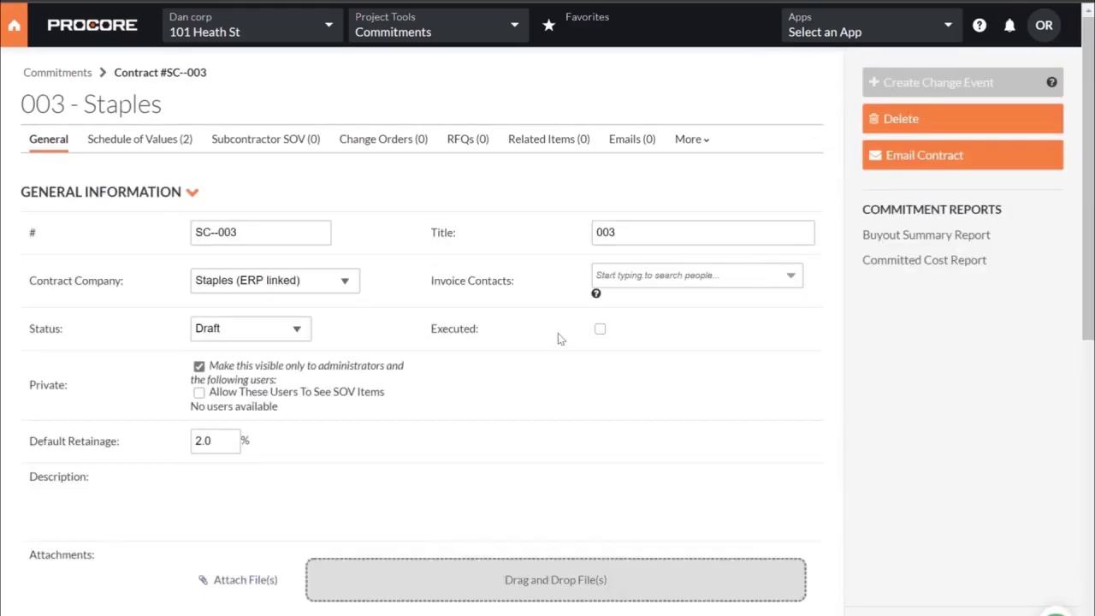
{"action": "left_click", "coordinate": [296, 330]}
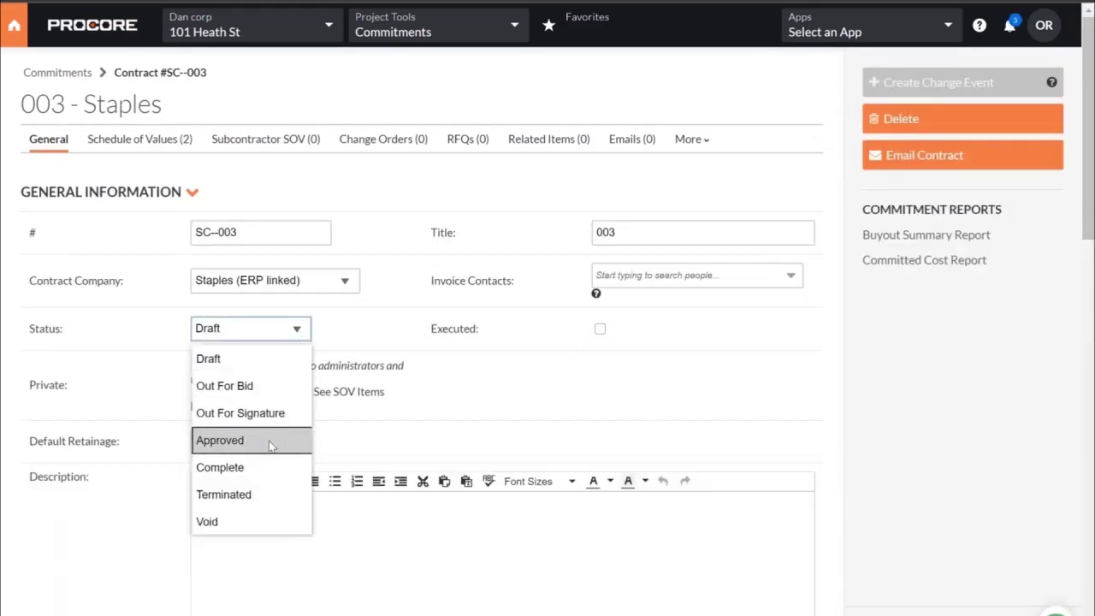
{"action": "left_click", "coordinate": [272, 441]}
{"action": "scroll", "coordinate": [488, 467], "scroll_direction": "down", "scroll_amount": 15}
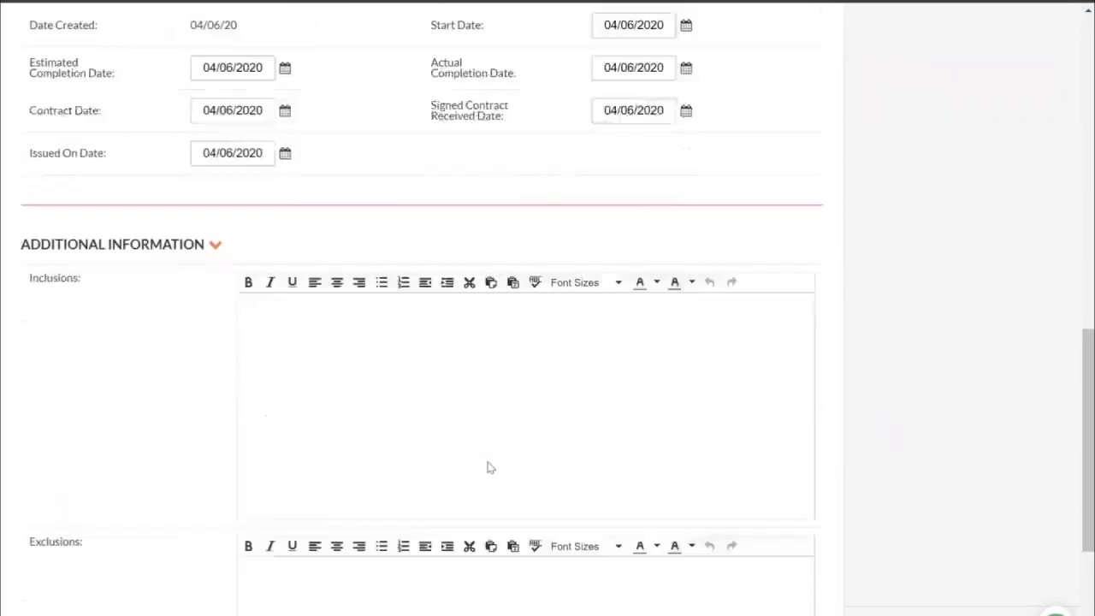
{"action": "left_click", "coordinate": [791, 598]}
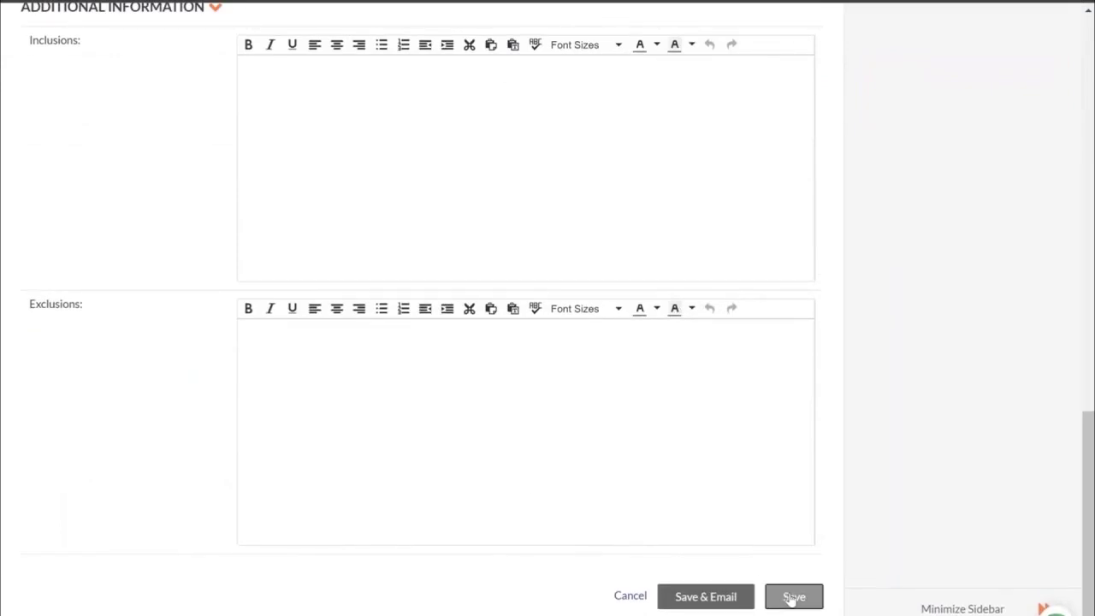